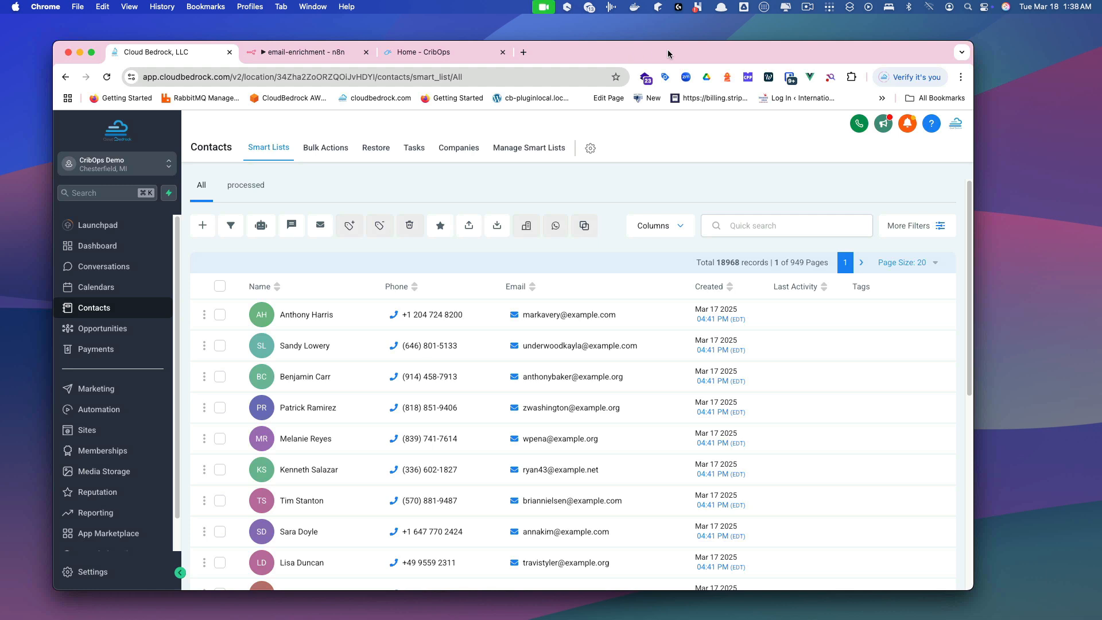
# Open the email-enrichment-workflow automation and inspect its Webhook action's settings
pyautogui.moveTo(667, 53); pyautogui.dragTo(669, 53)
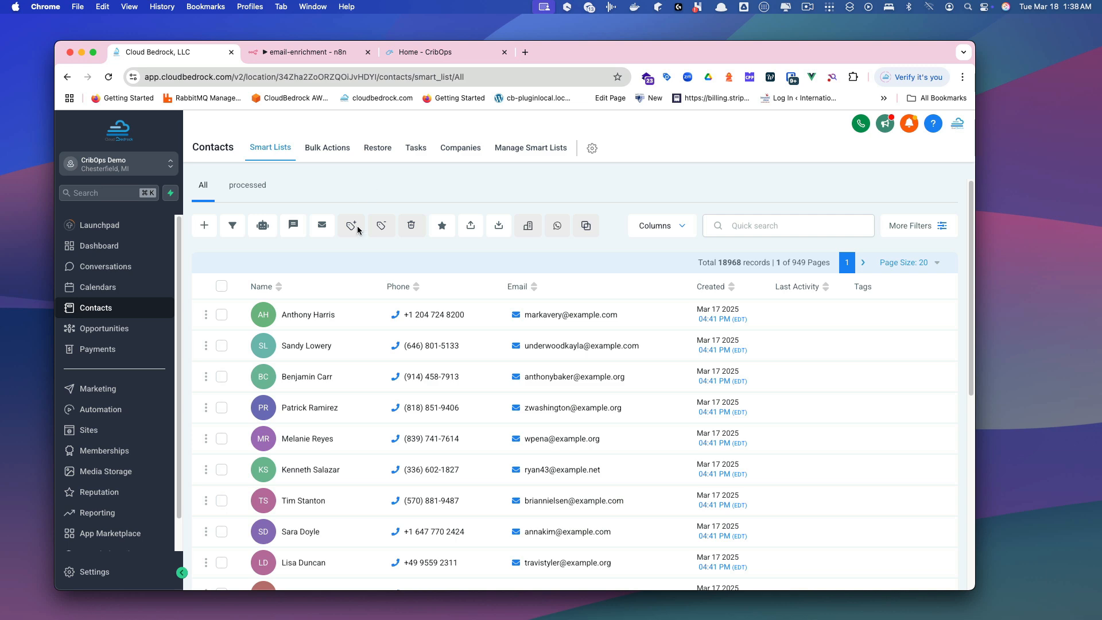
pyautogui.scroll(-1, 353, 356)
pyautogui.scroll(1, 353, 356)
pyautogui.click(103, 409)
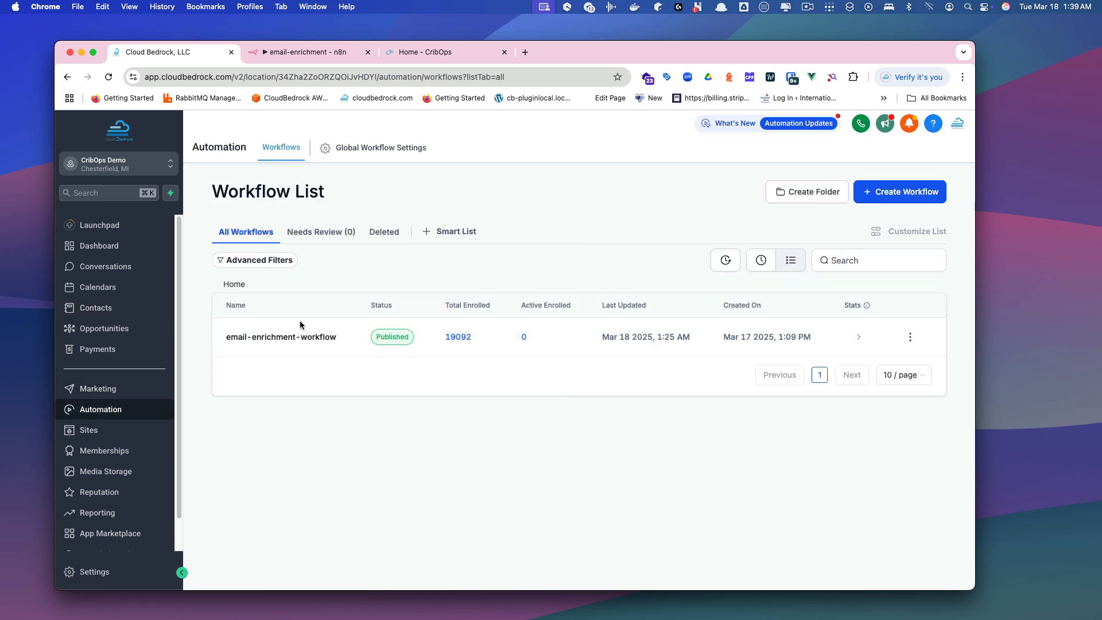
pyautogui.click(288, 340)
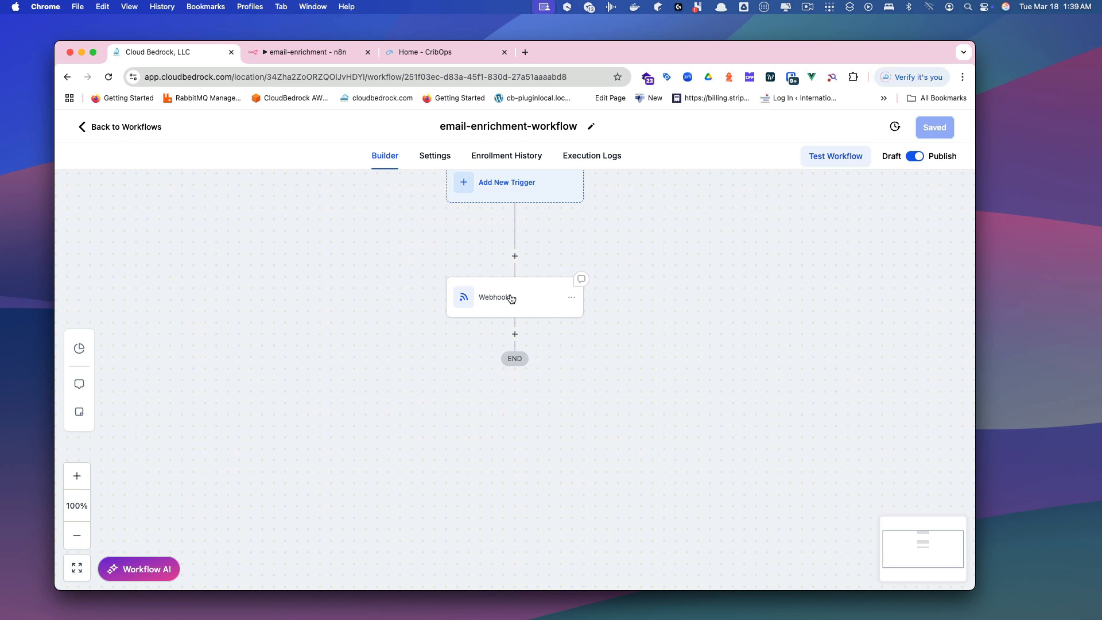
pyautogui.click(510, 299)
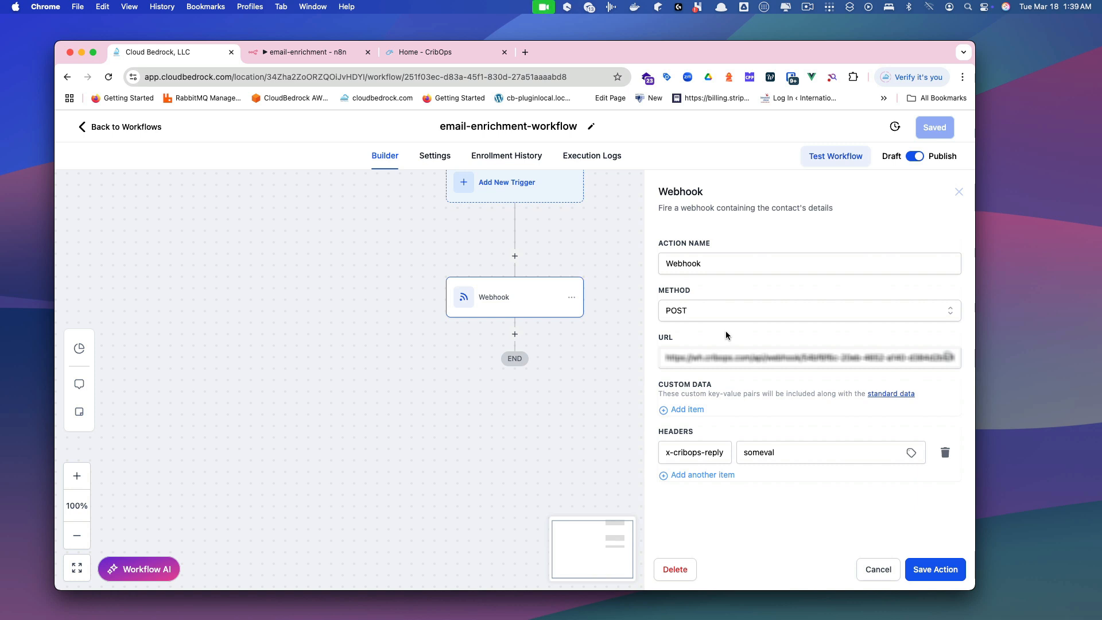
# Switch to the n8n email-enrichment workflow and examine its Webhook, Wait and HighLevel nodes
pyautogui.click(319, 53)
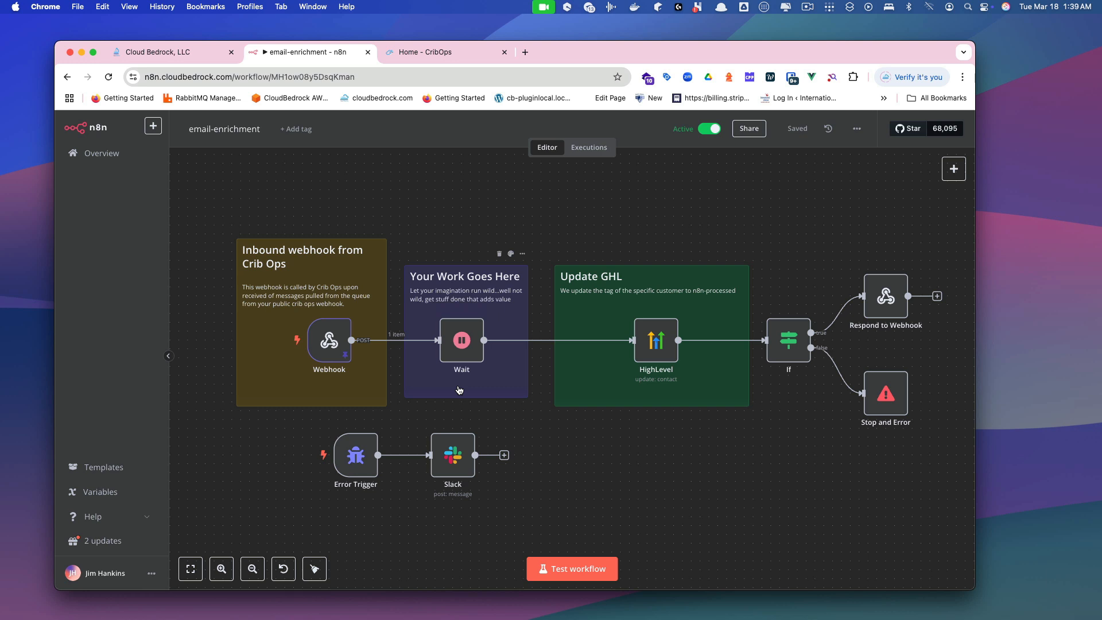
pyautogui.moveTo(332, 356)
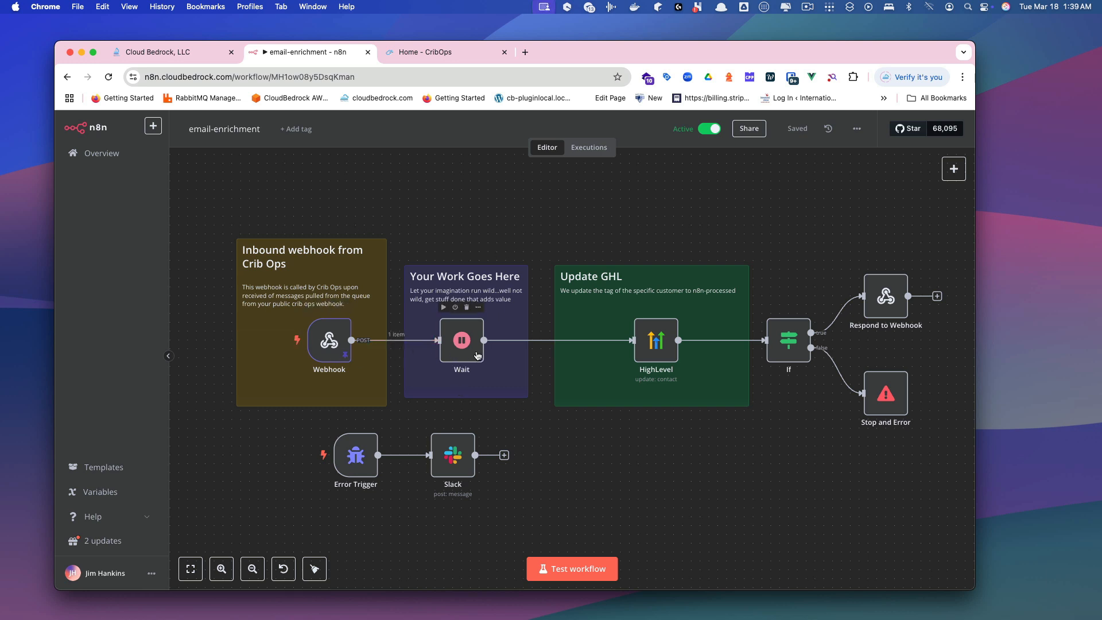
pyautogui.moveTo(620, 345)
pyautogui.moveTo(658, 346)
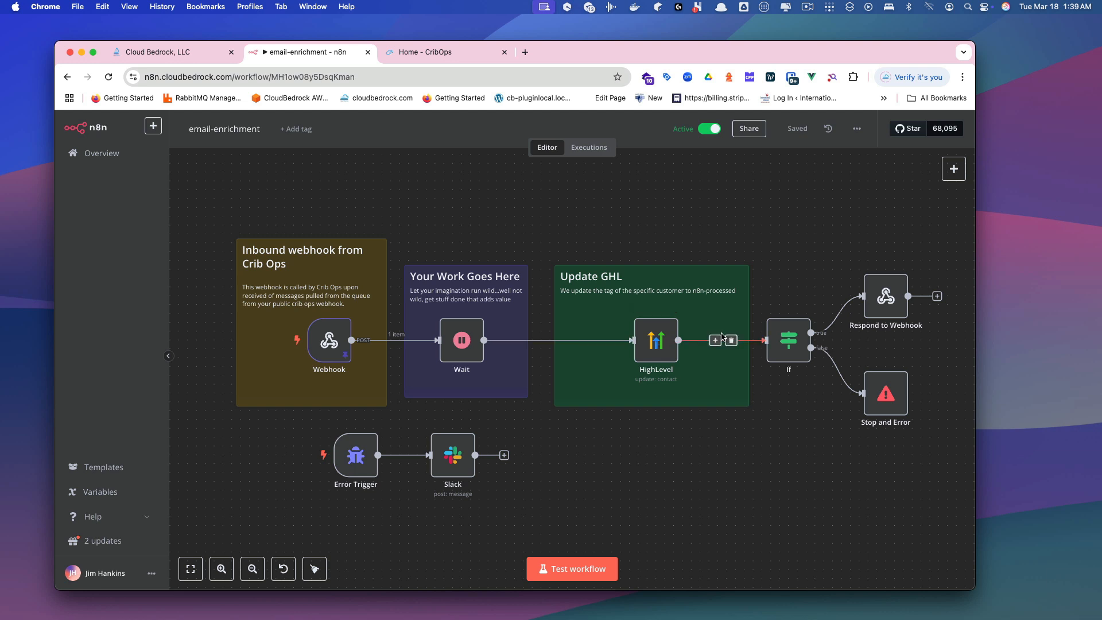
pyautogui.moveTo(659, 277)
# Switch to CribOps and view the job states and queues on its dashboard
pyautogui.click(425, 53)
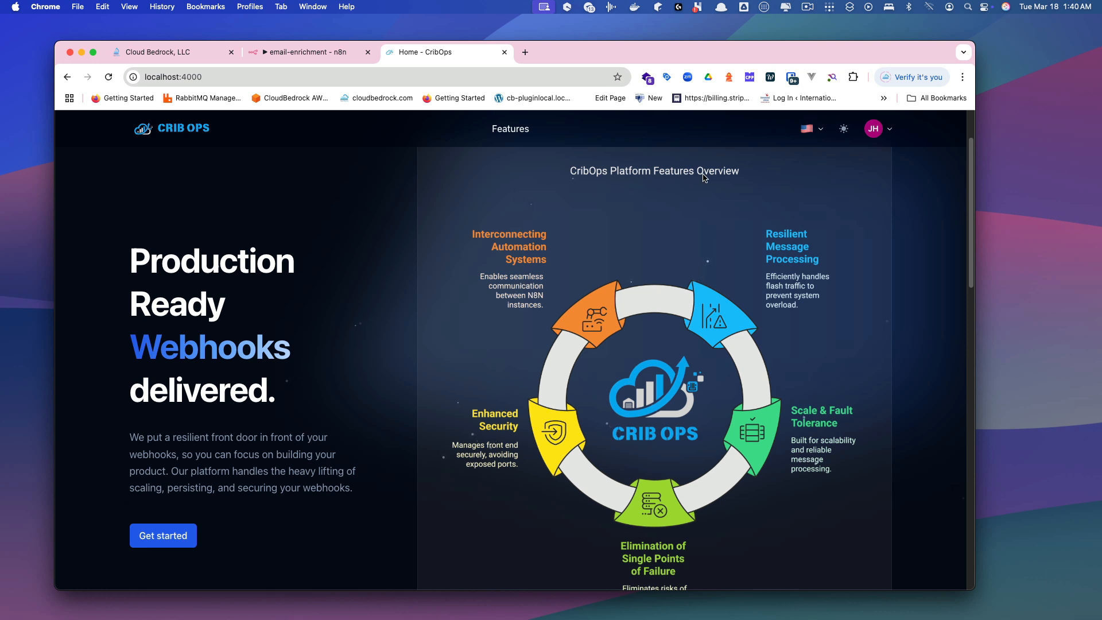
pyautogui.click(880, 131)
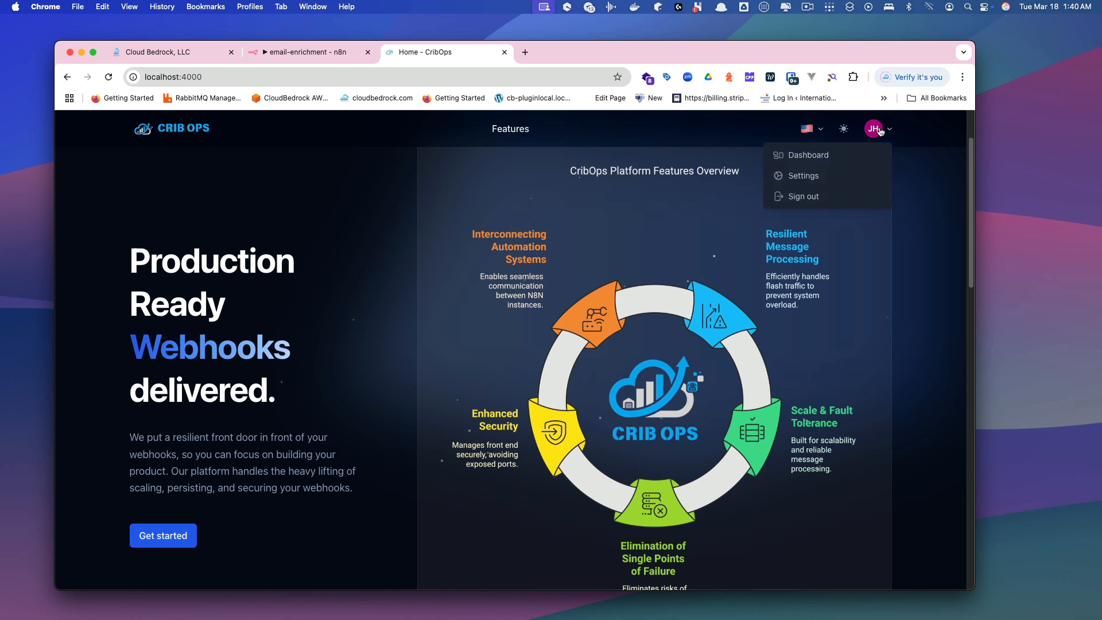
pyautogui.click(823, 155)
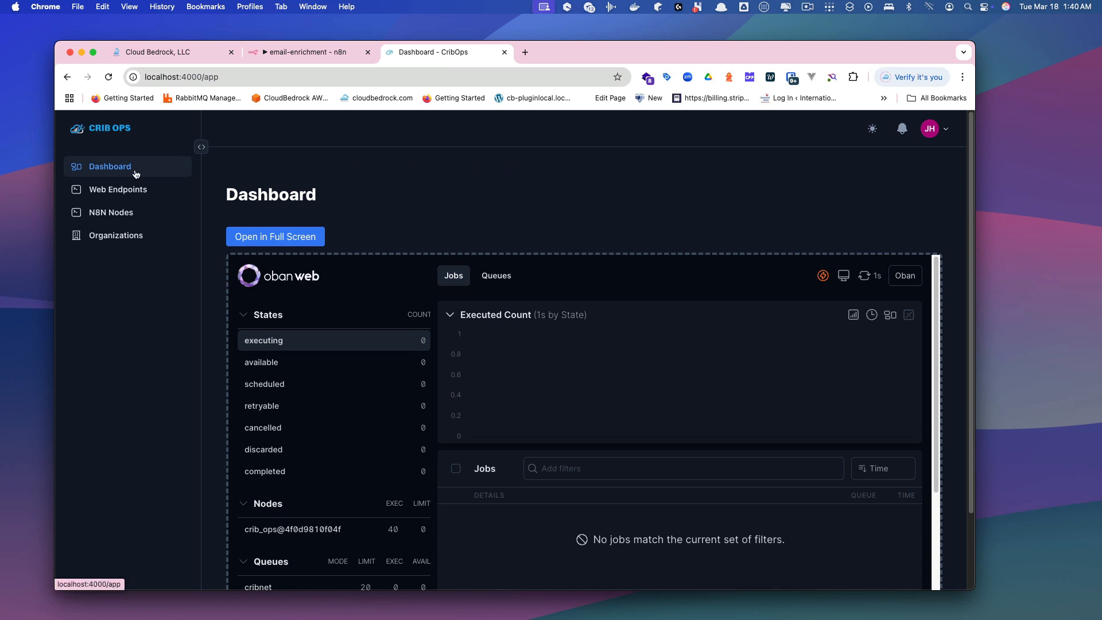
pyautogui.scroll(-1, 408, 382)
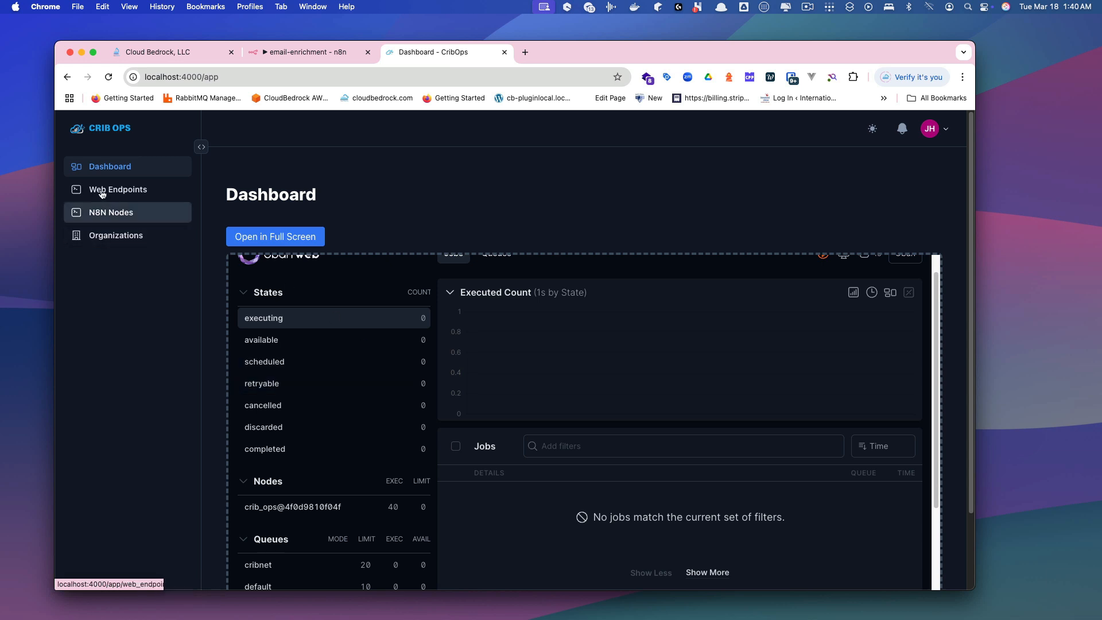
# View the CribOps web endpoints, and open the dashboard's Oban job monitor in full screen
pyautogui.click(126, 195)
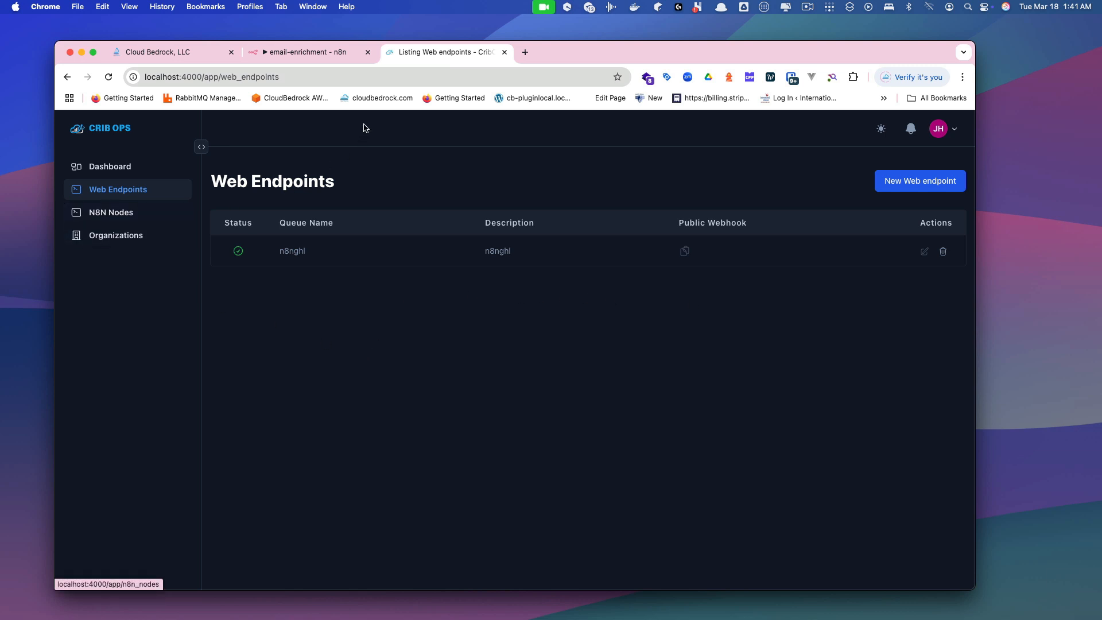
pyautogui.click(123, 167)
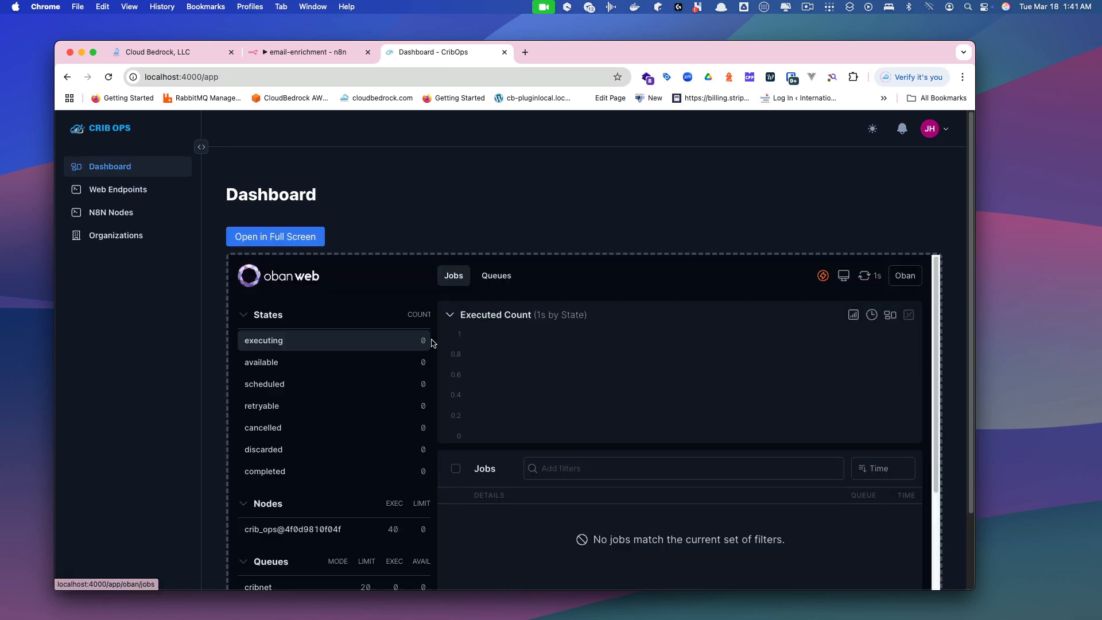
pyautogui.scroll(-1, 352, 310)
pyautogui.click(274, 236)
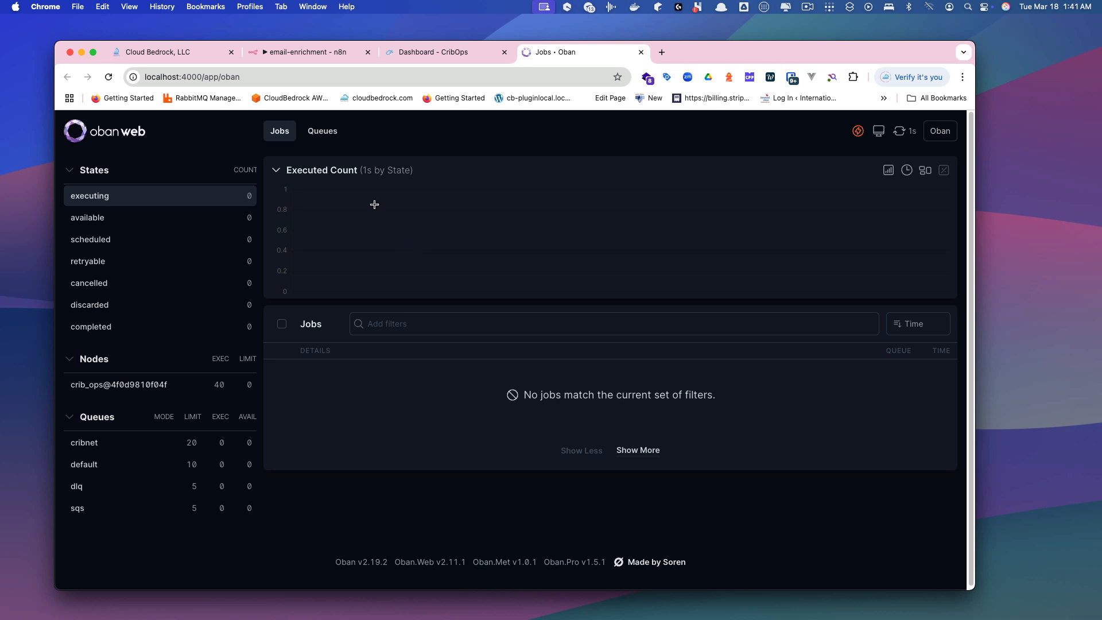
# Switch back to Cloud Bedrock, leave the open workflow and show the Contacts list
pyautogui.click(166, 55)
pyautogui.click(122, 129)
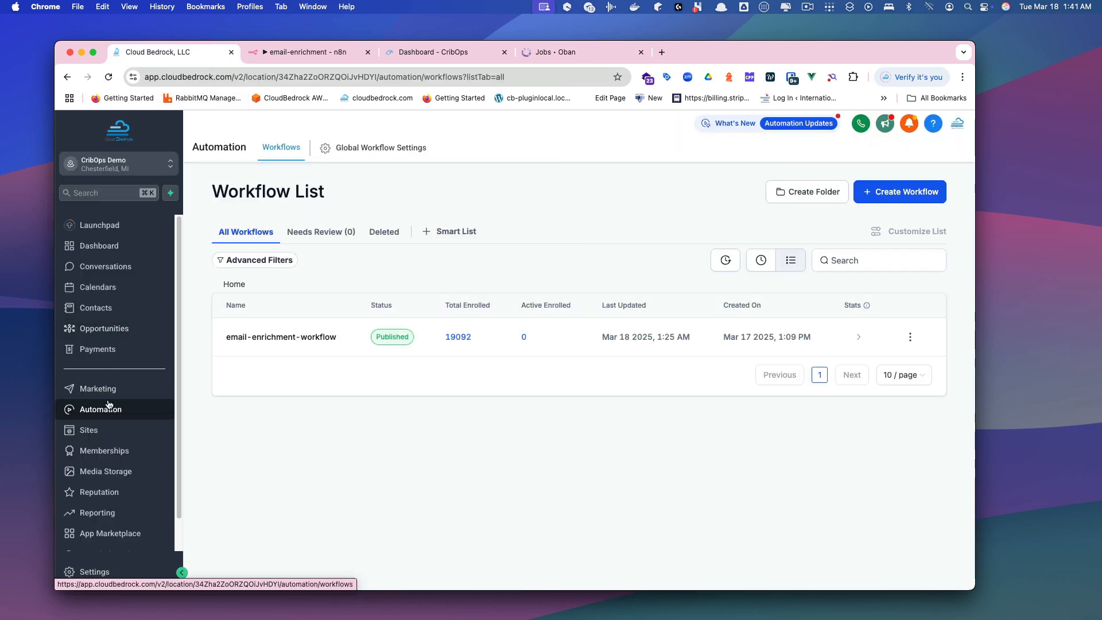
pyautogui.click(106, 306)
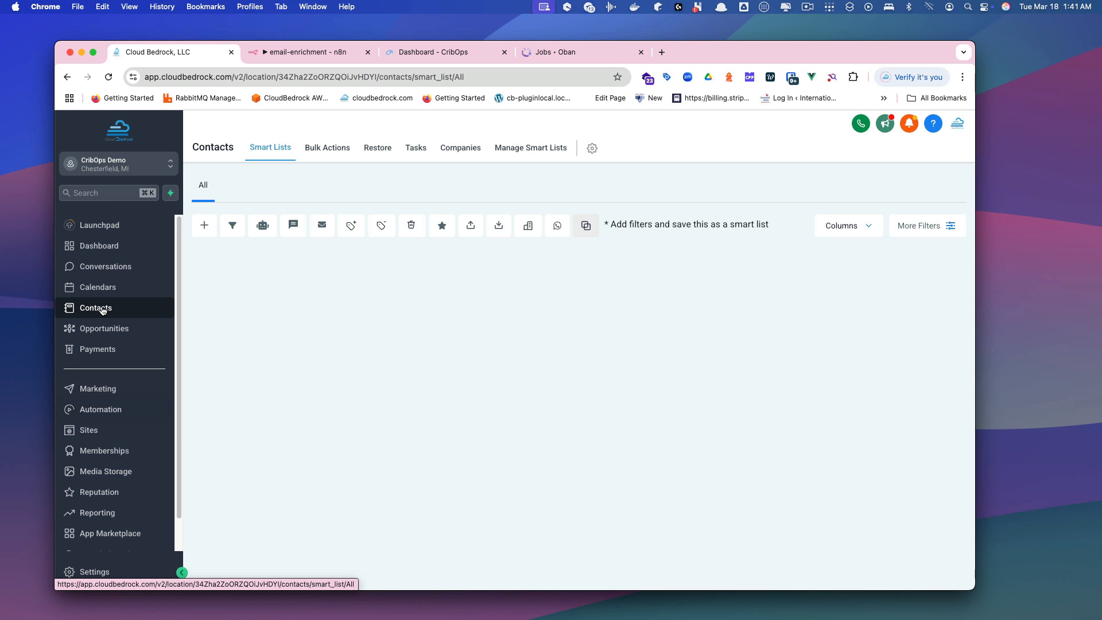
# Add the contacts on the first page to email-enrichment-workflow all at once, with the action description "test20"
pyautogui.click(222, 286)
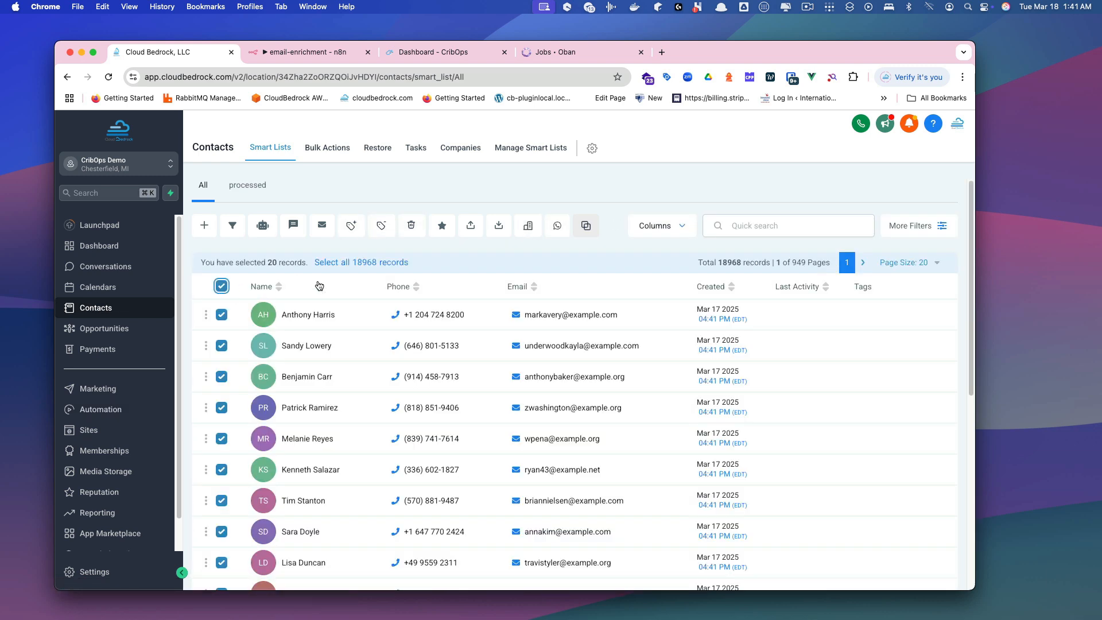
pyautogui.click(263, 225)
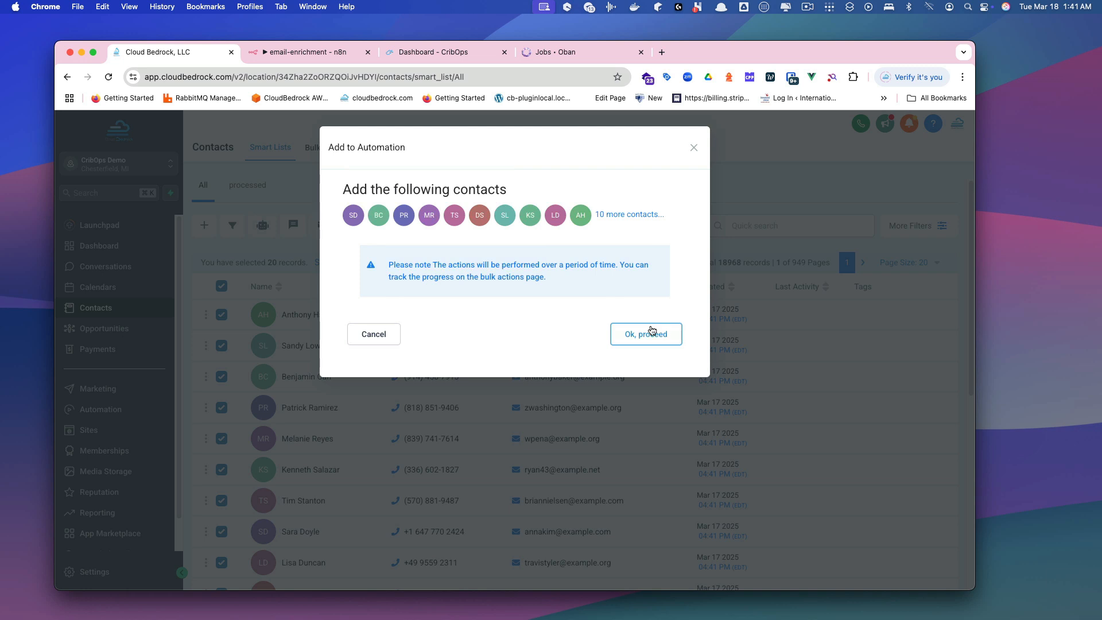
pyautogui.click(649, 332)
pyautogui.click(423, 268)
pyautogui.click(406, 291)
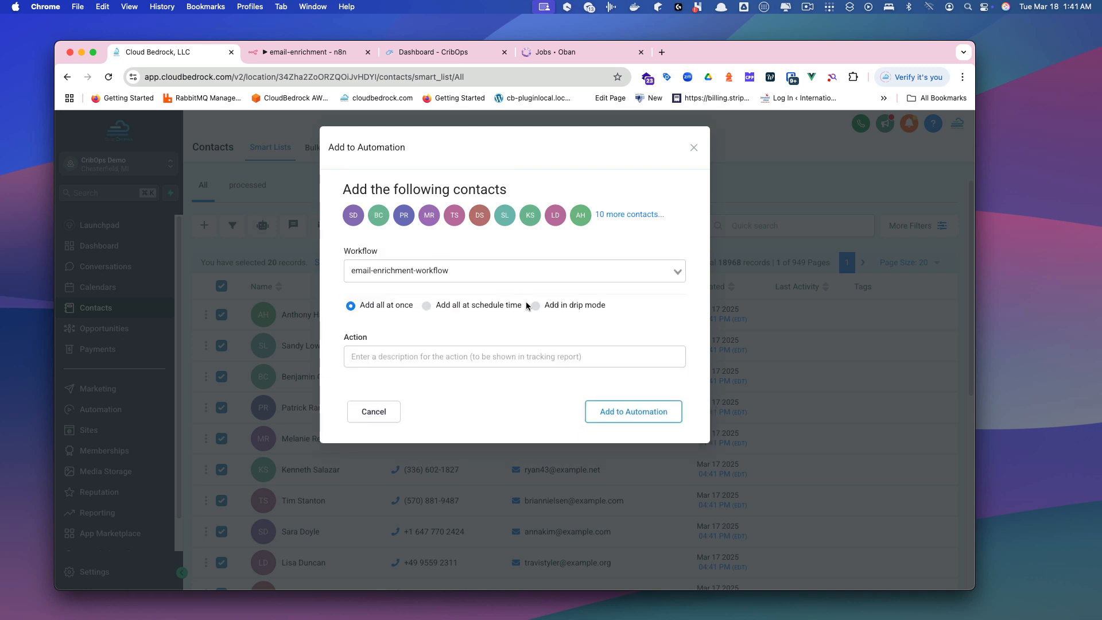
pyautogui.click(363, 357)
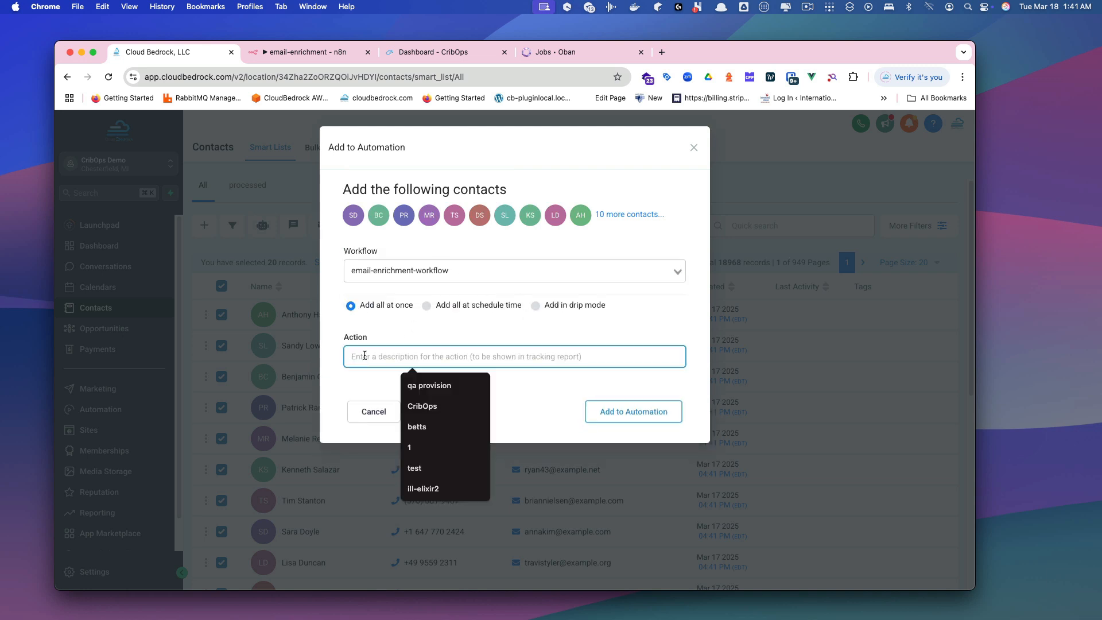
pyautogui.write('test20')
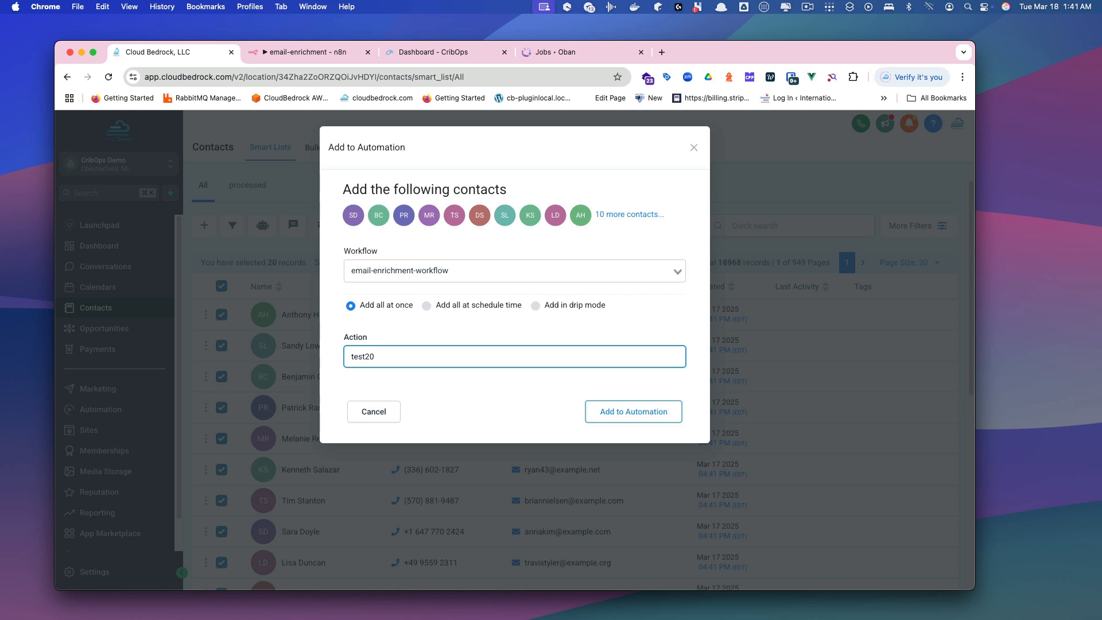
pyautogui.click(631, 417)
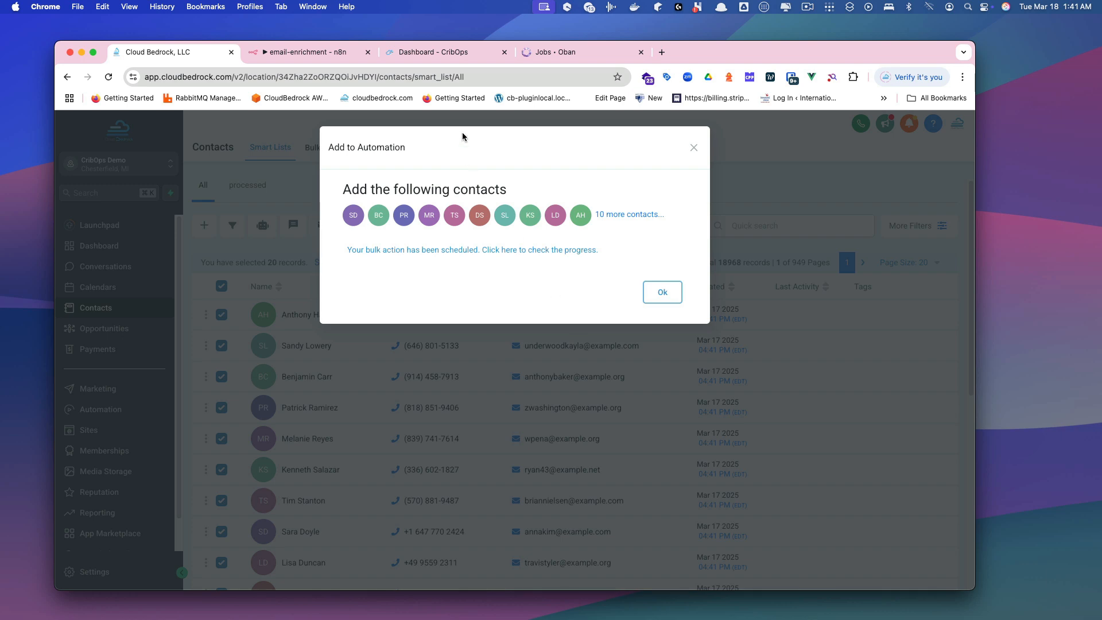
# Check the Oban job monitor and the n8n email-enrichment executions, including the latest run's Webhook node
pyautogui.click(571, 53)
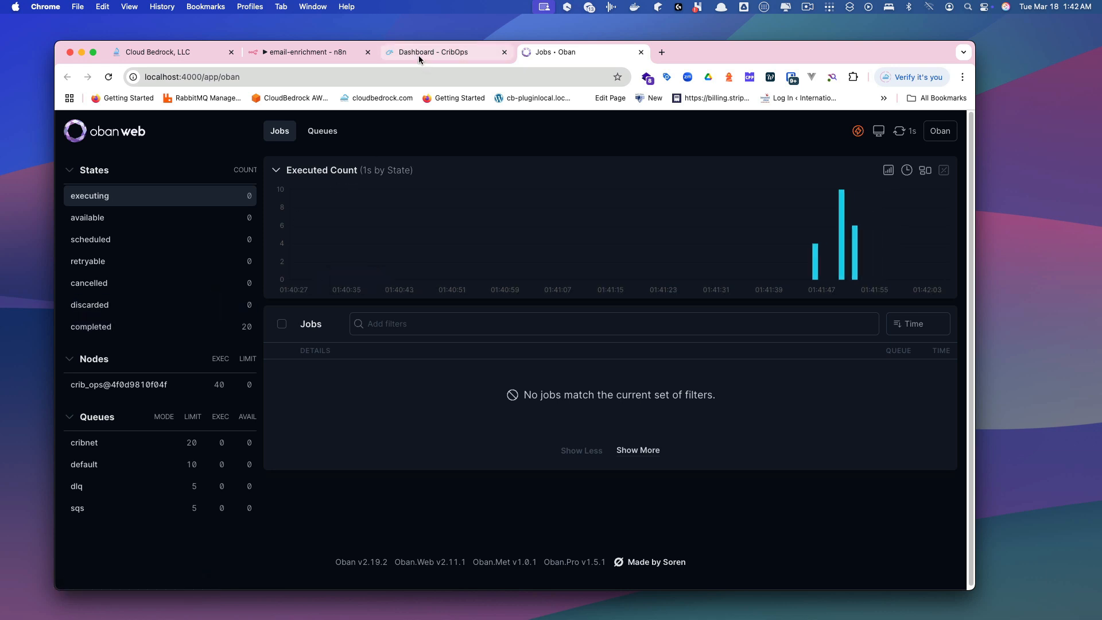
pyautogui.click(308, 56)
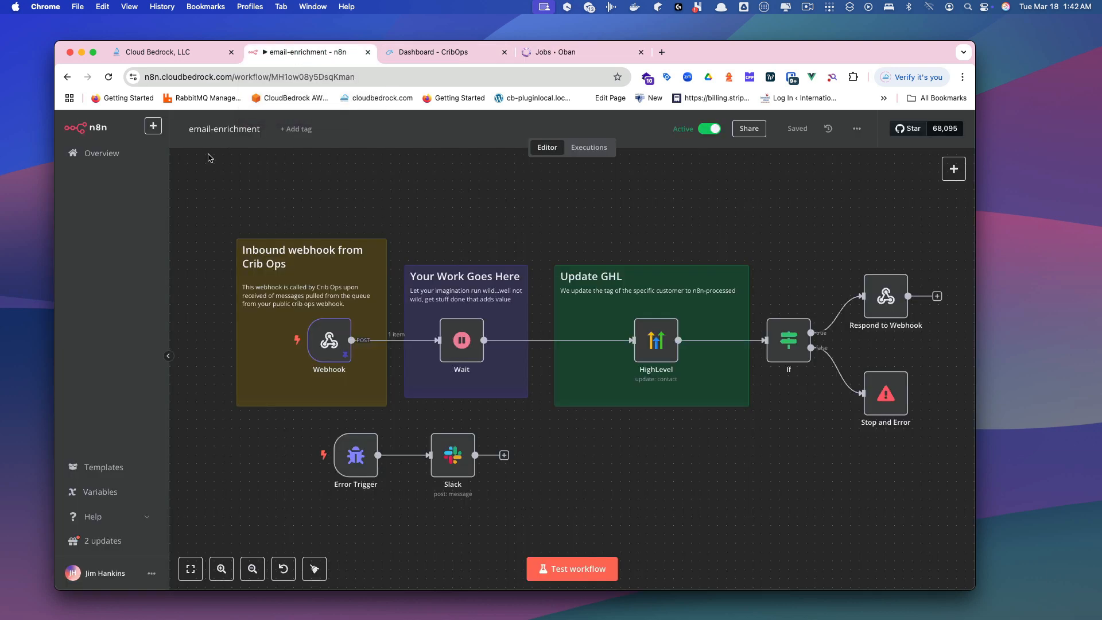
pyautogui.click(606, 154)
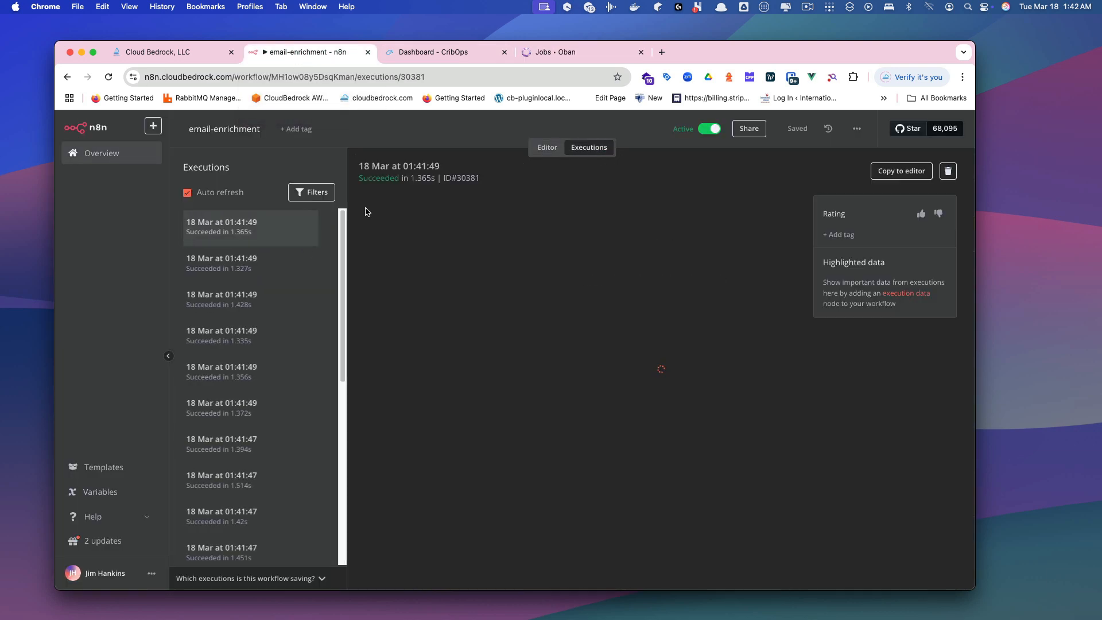
pyautogui.scroll(-1, 256, 333)
pyautogui.scroll(1, 258, 301)
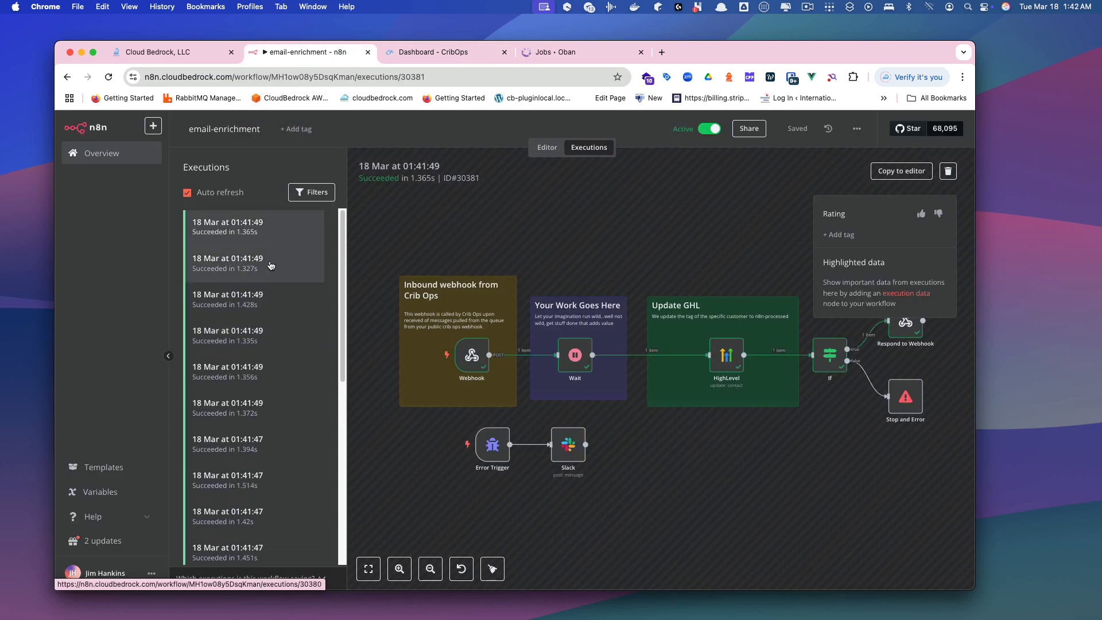
pyautogui.doubleClick(473, 345)
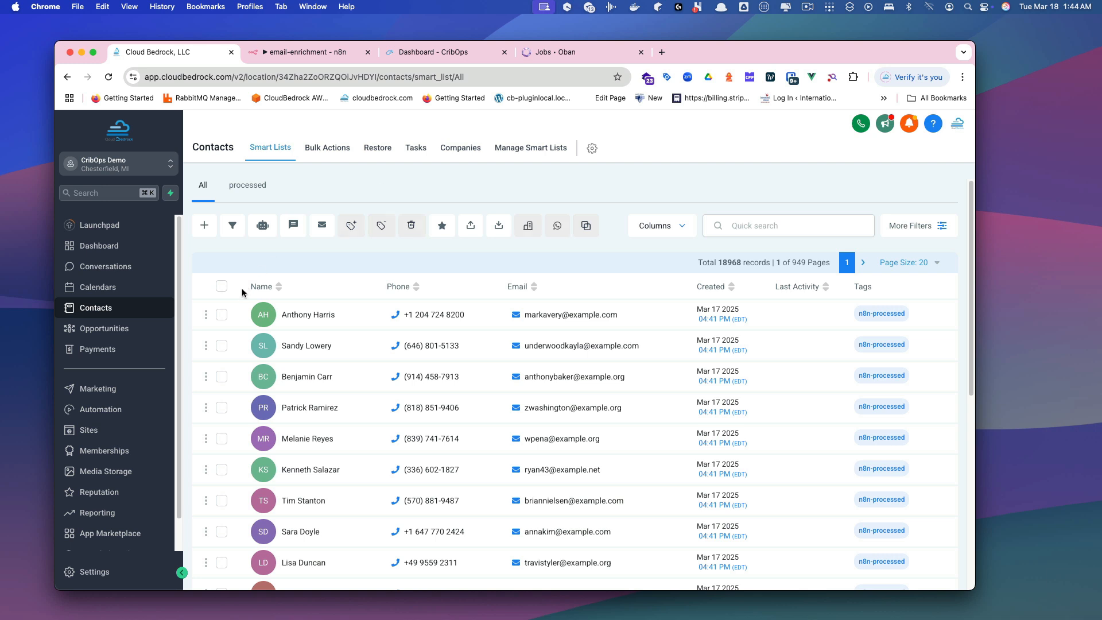
# Add all contacts across every page to email-enrichment-workflow all at once, with the action description "test"
pyautogui.click(221, 287)
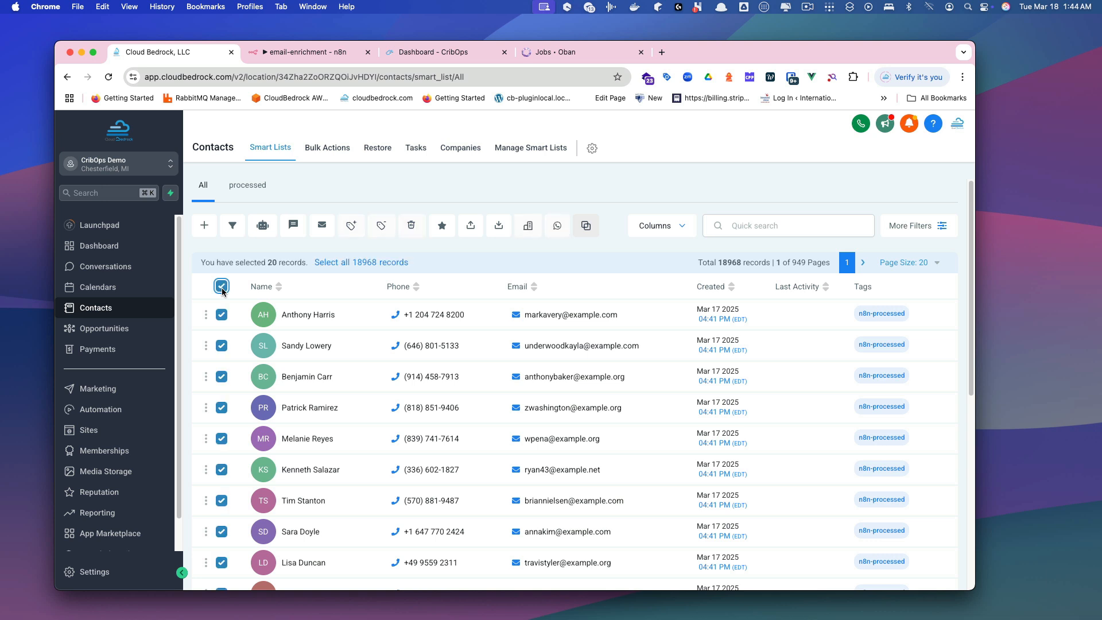
pyautogui.click(344, 262)
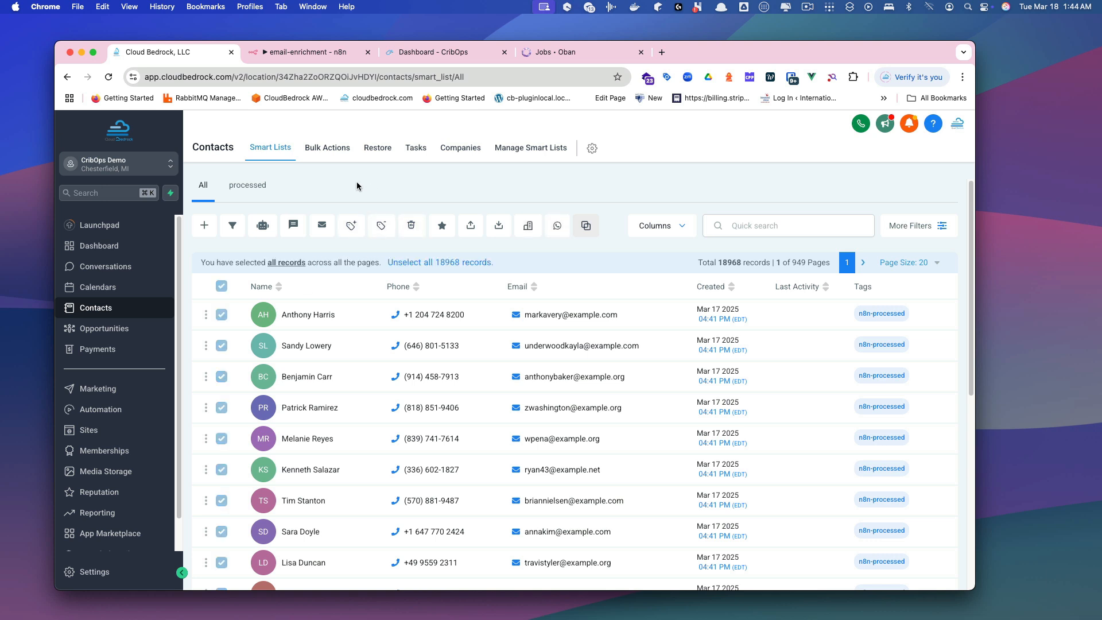
pyautogui.click(420, 227)
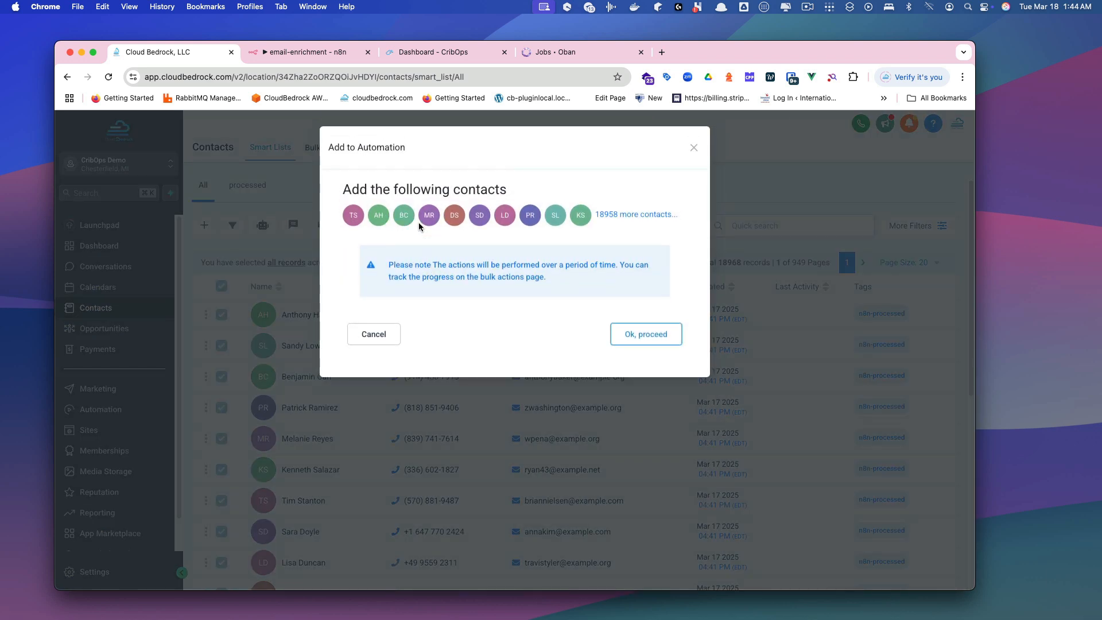
pyautogui.click(644, 335)
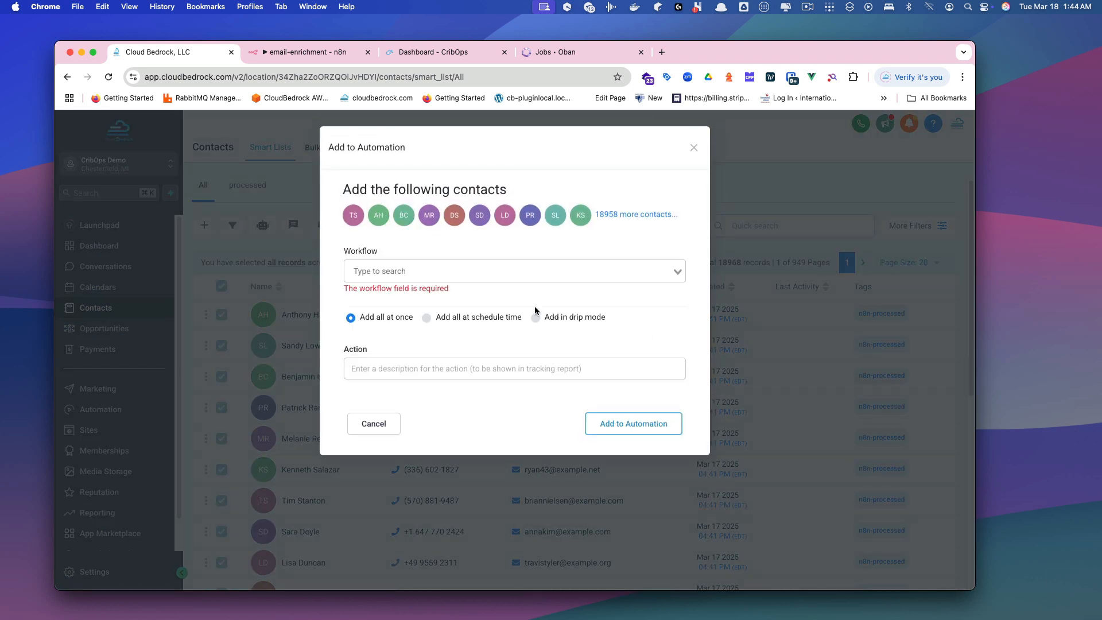
pyautogui.click(431, 271)
pyautogui.click(415, 293)
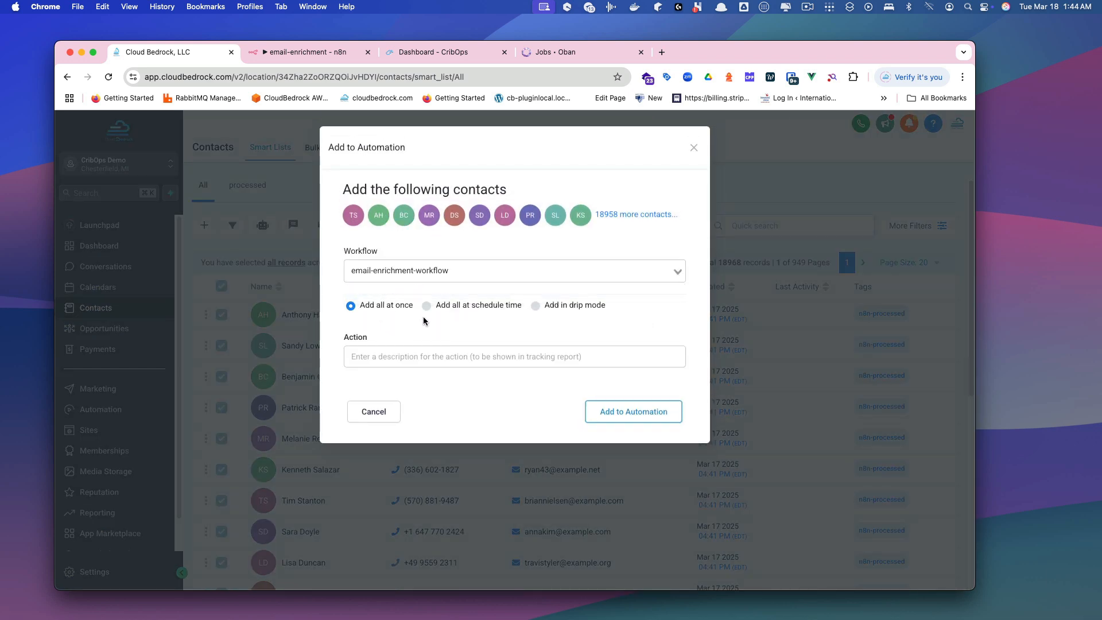
pyautogui.click(386, 357)
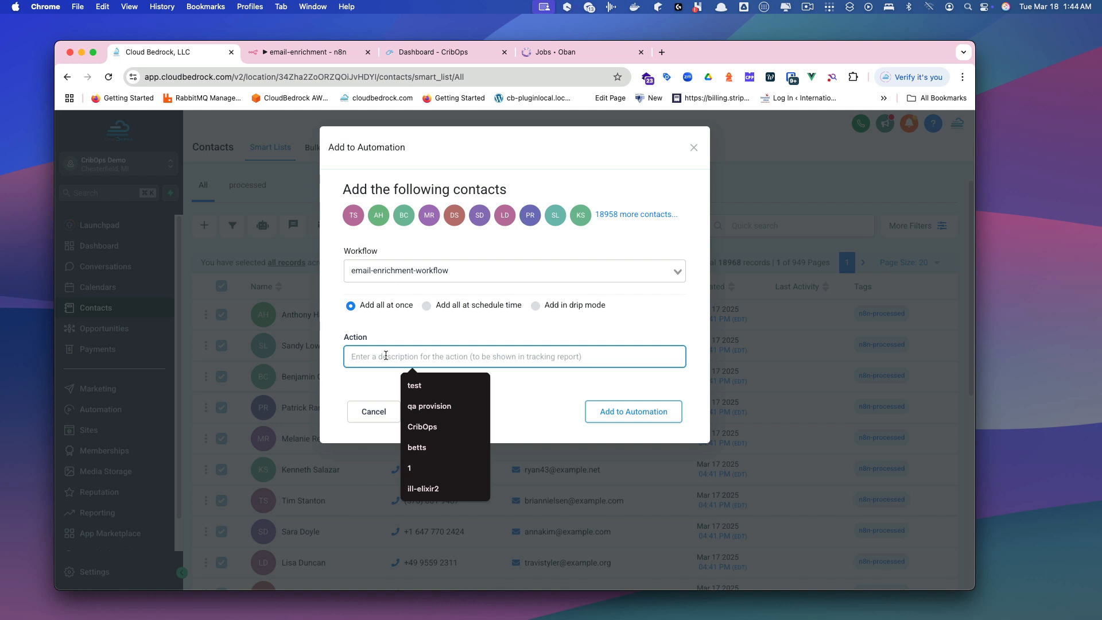
pyautogui.write('test')
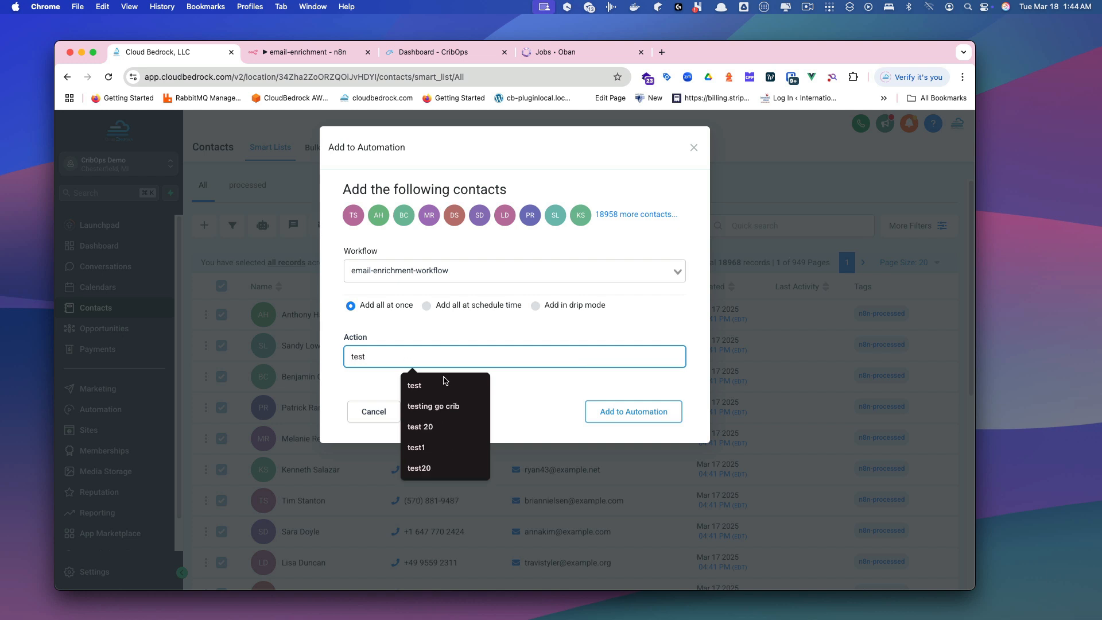
pyautogui.click(536, 405)
pyautogui.click(603, 416)
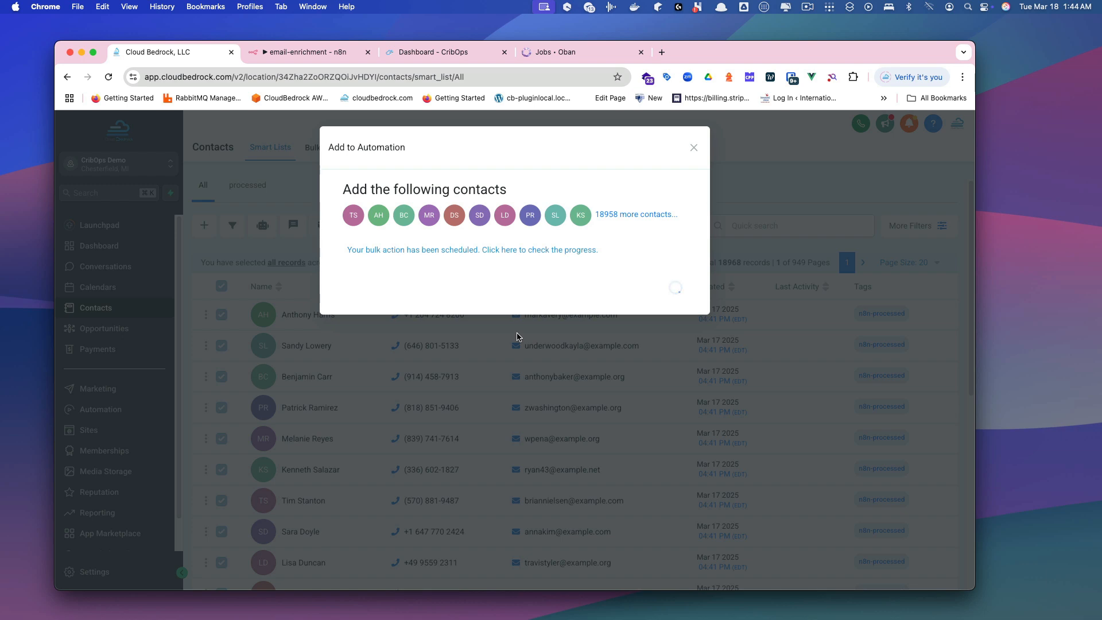
# Close the Add to Automation dialog, then check the bulk action's progress in Cloud Bedrock and the job activity in CribOps and Oban
pyautogui.click(658, 294)
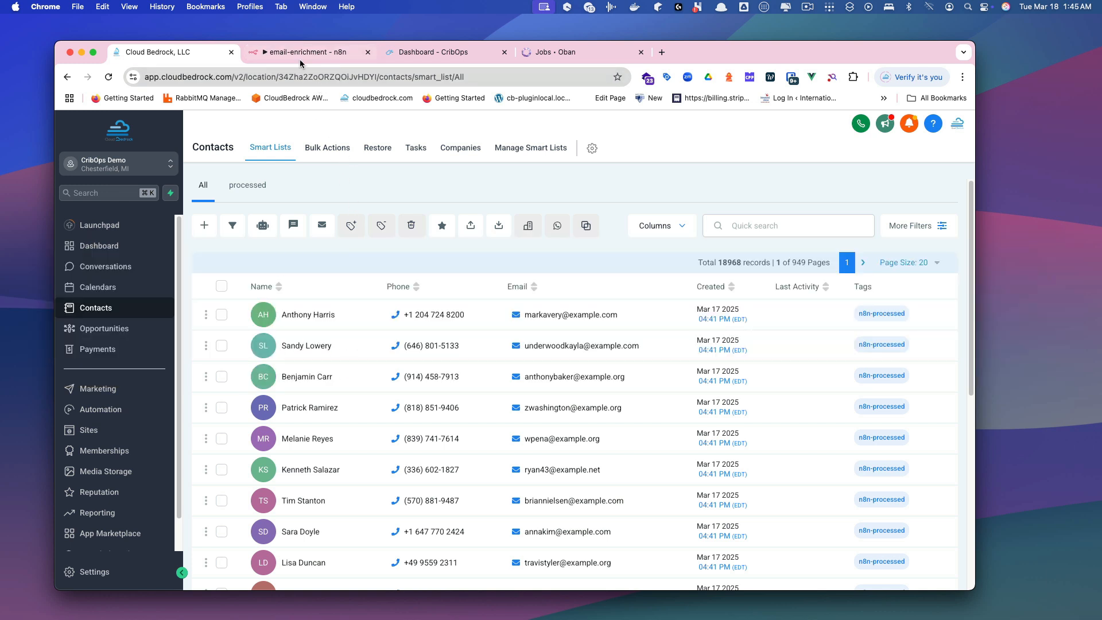
pyautogui.click(332, 149)
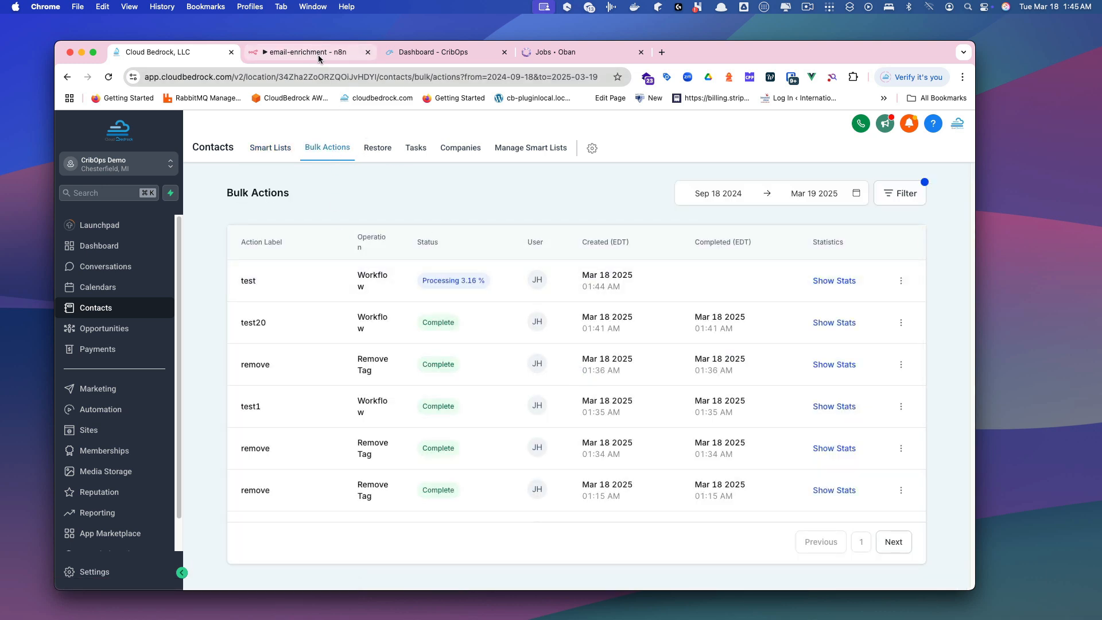
pyautogui.click(451, 57)
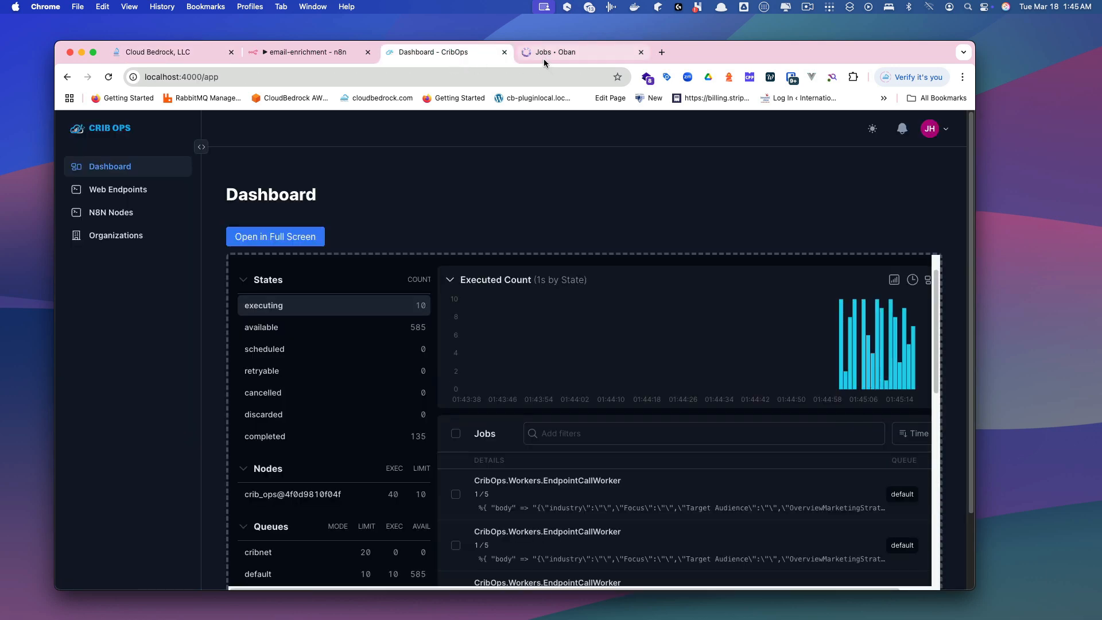
pyautogui.click(542, 58)
pyautogui.click(458, 56)
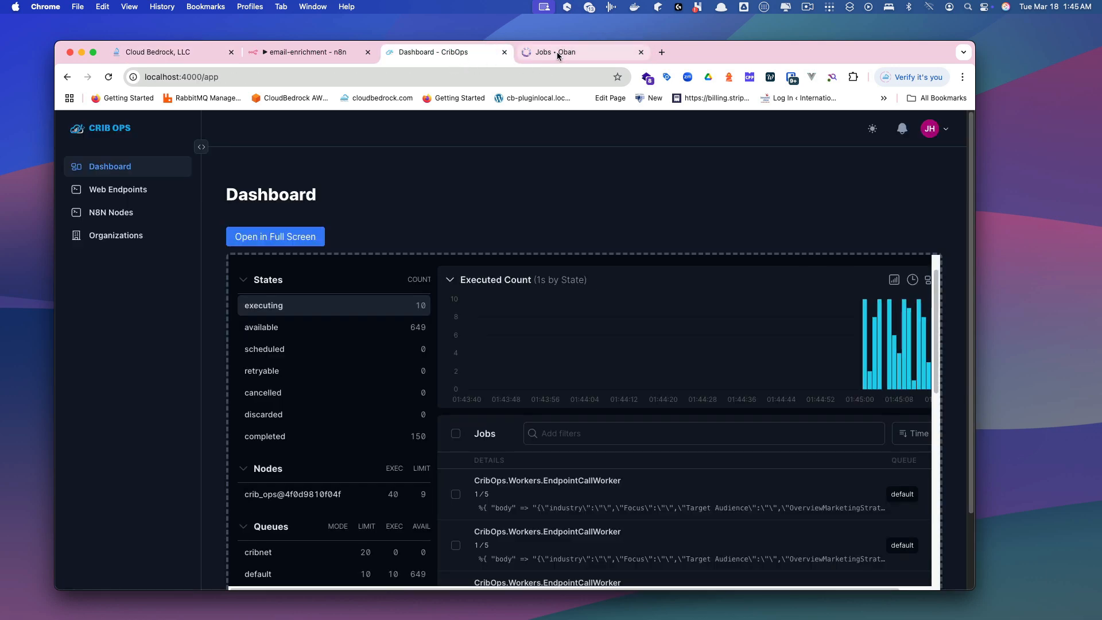
pyautogui.click(557, 52)
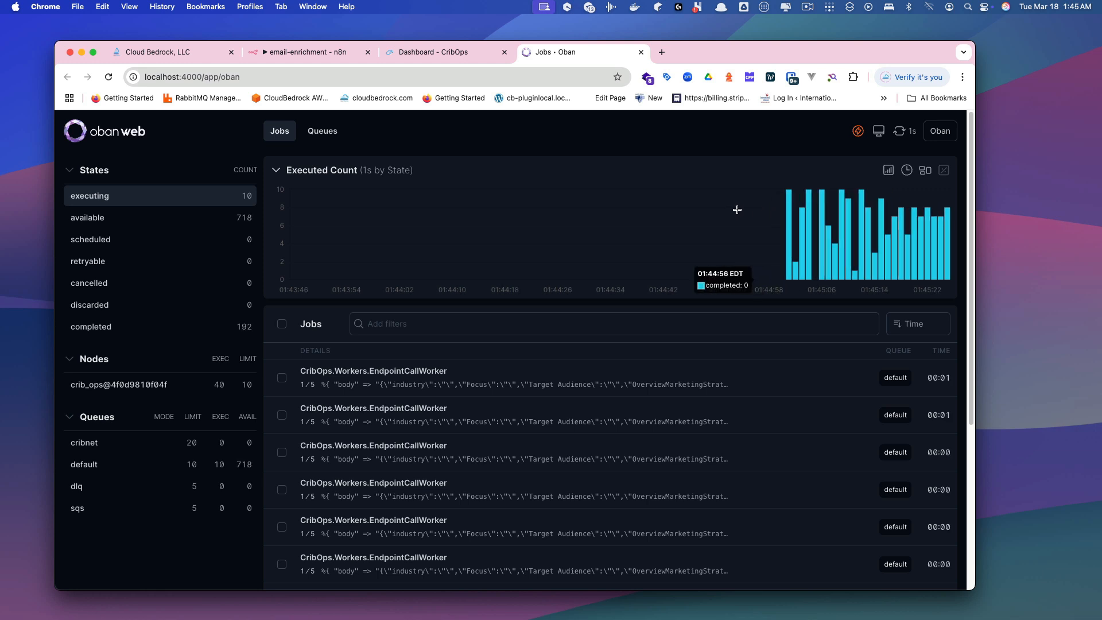
# Deactivate the email-enrichment workflow in n8n and check how the queued jobs respond in the Oban job monitor
pyautogui.click(315, 57)
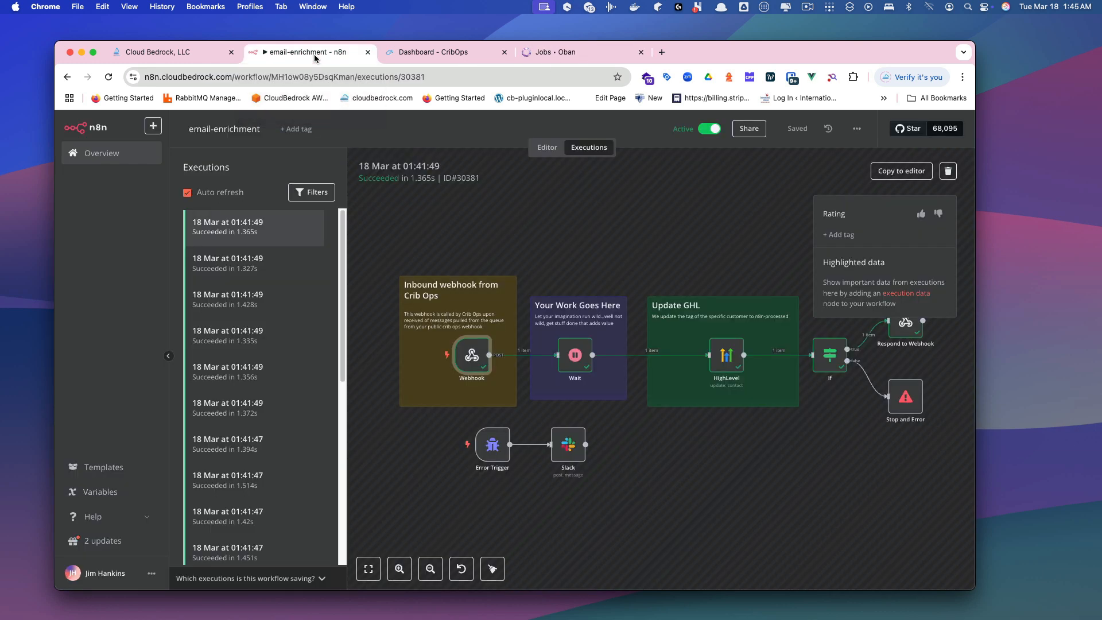
pyautogui.click(709, 130)
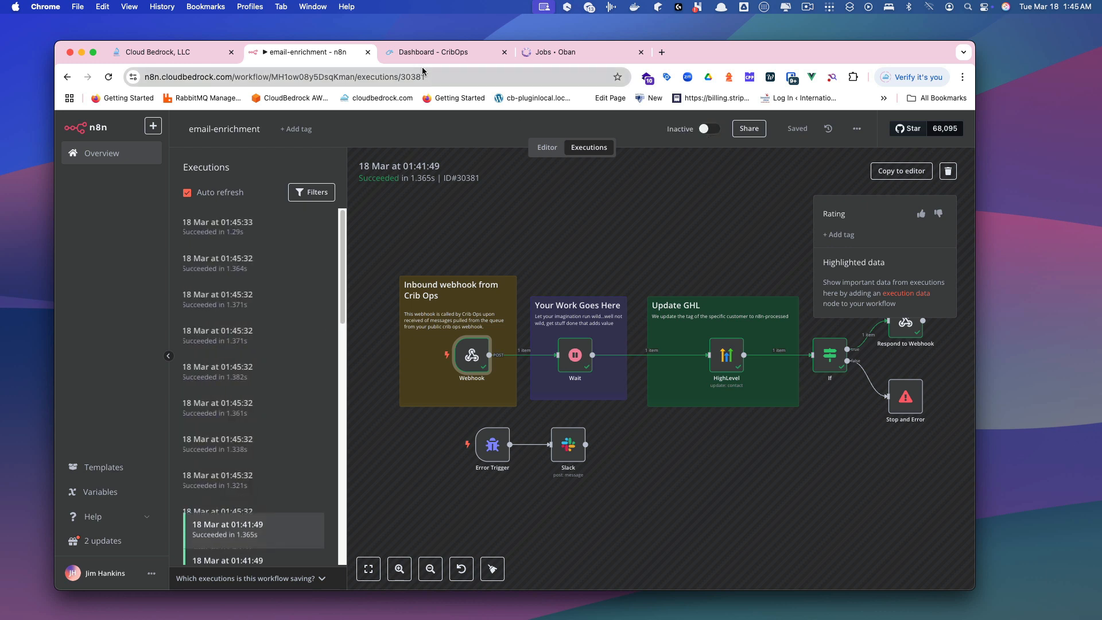
pyautogui.click(446, 57)
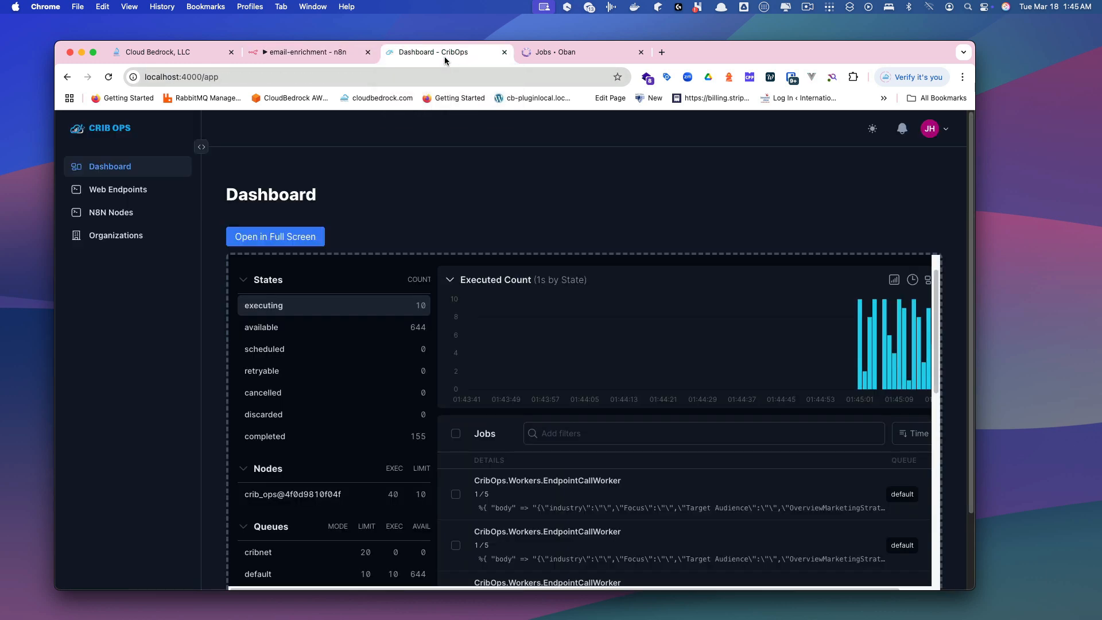
pyautogui.click(546, 56)
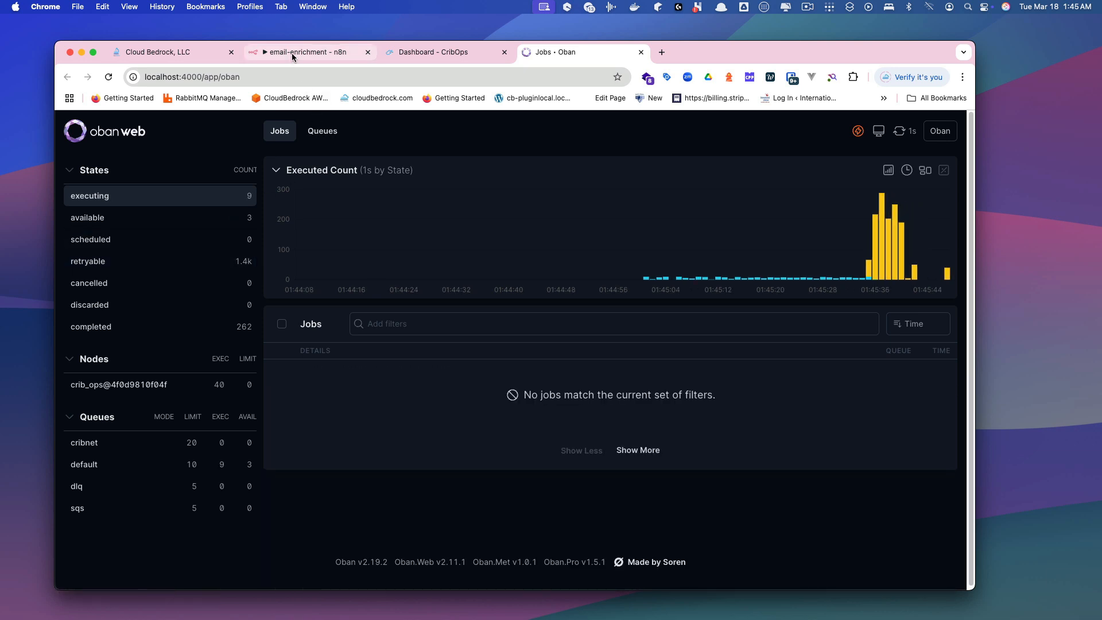
# Reactivate the email-enrichment workflow in n8n, acknowledge the activation notice, and check the retried jobs in the Oban job monitor
pyautogui.click(292, 53)
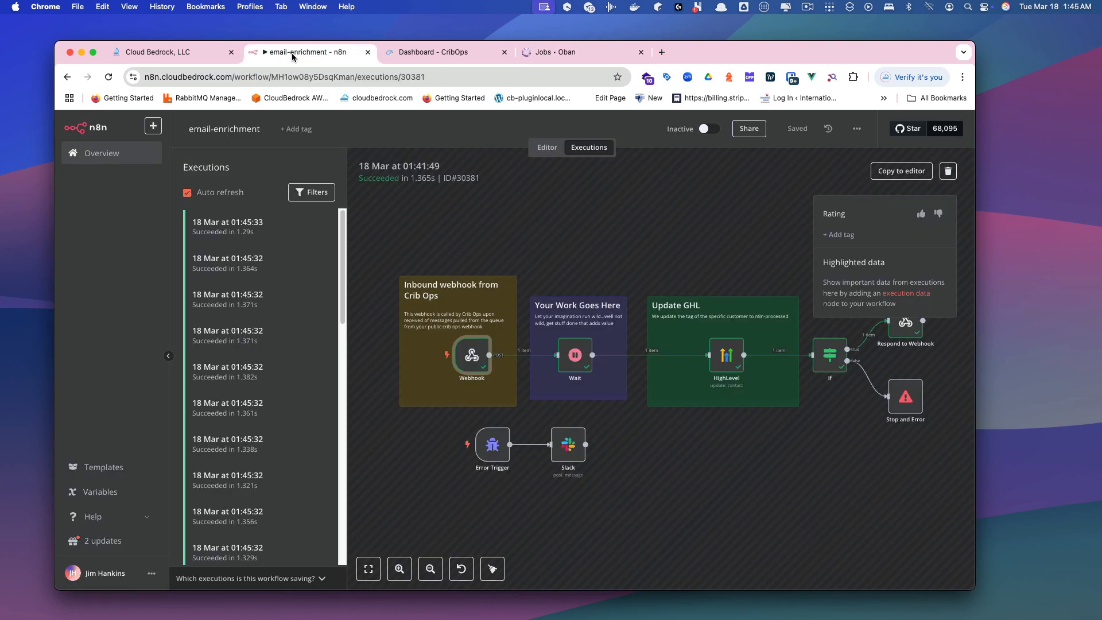
pyautogui.click(707, 131)
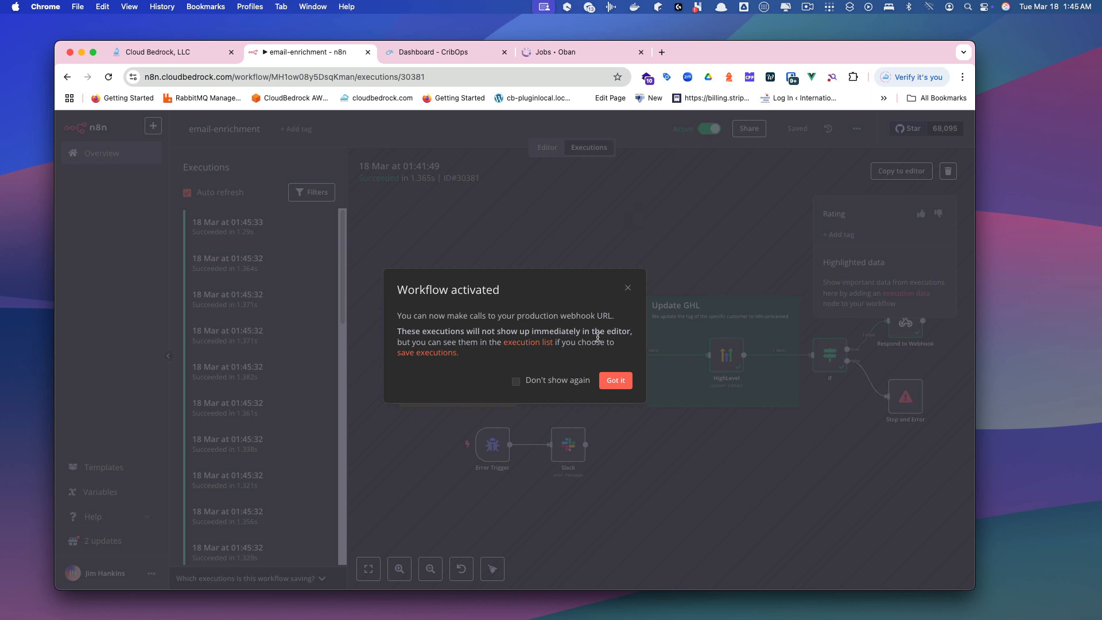
pyautogui.click(612, 380)
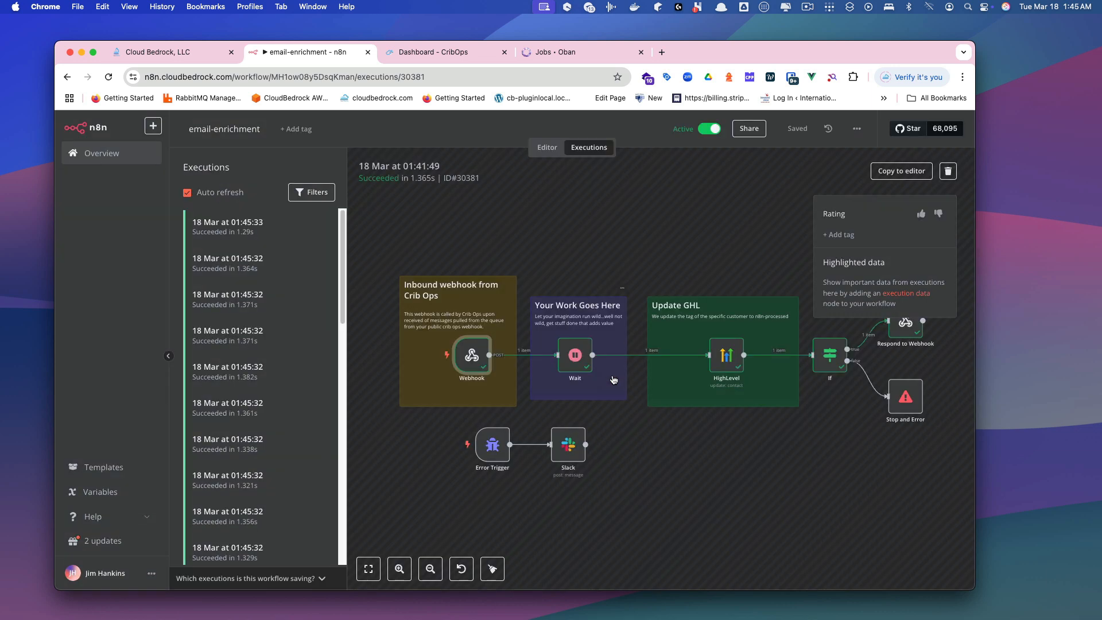
pyautogui.click(427, 54)
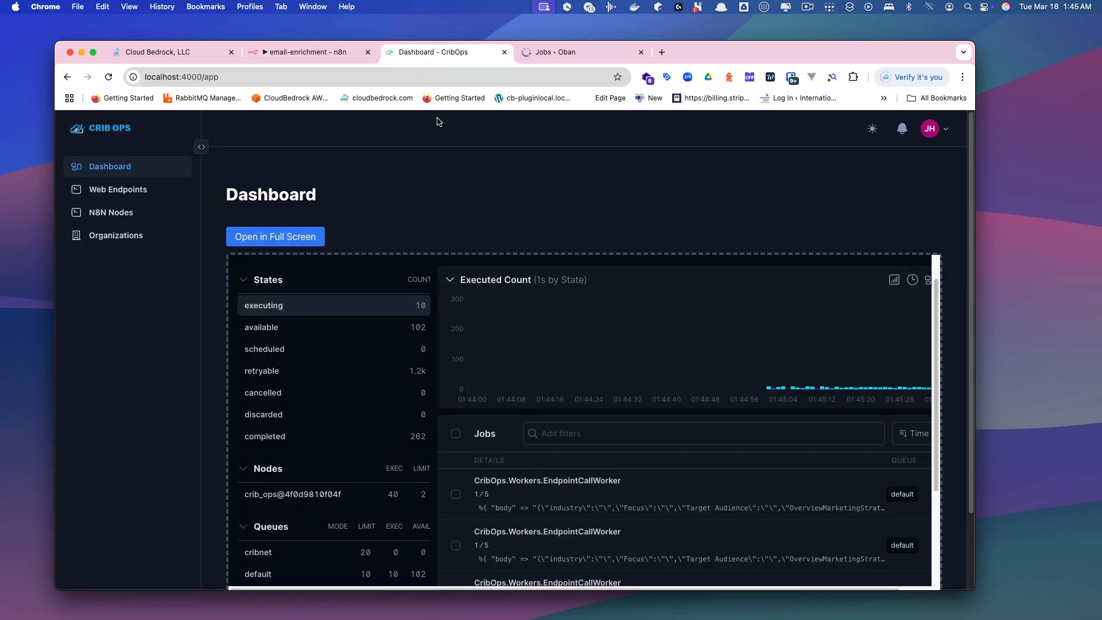
pyautogui.click(548, 58)
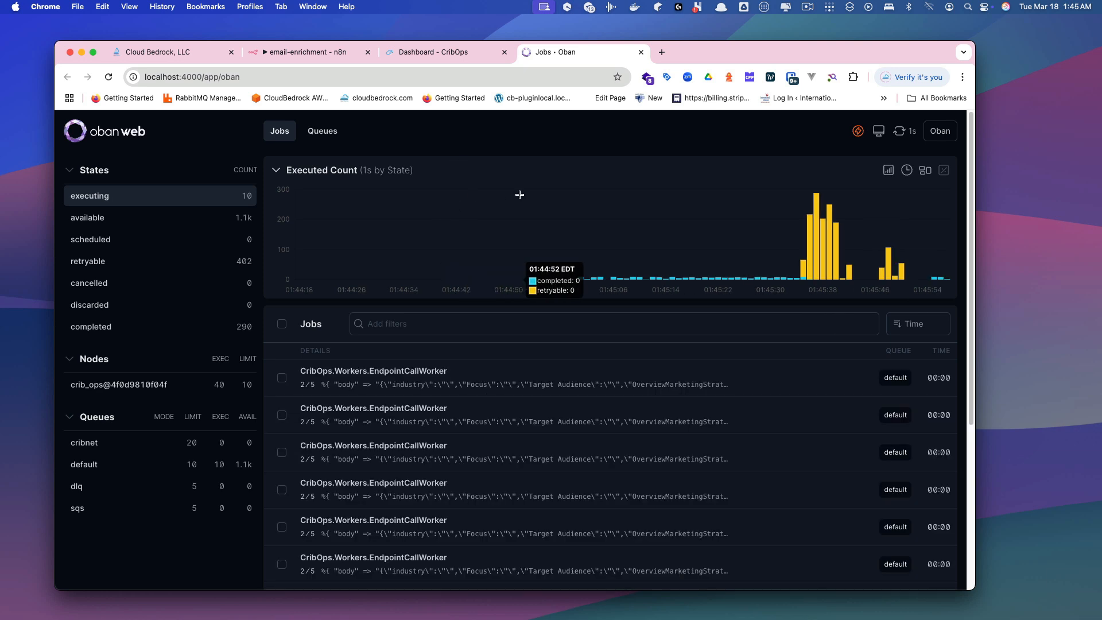